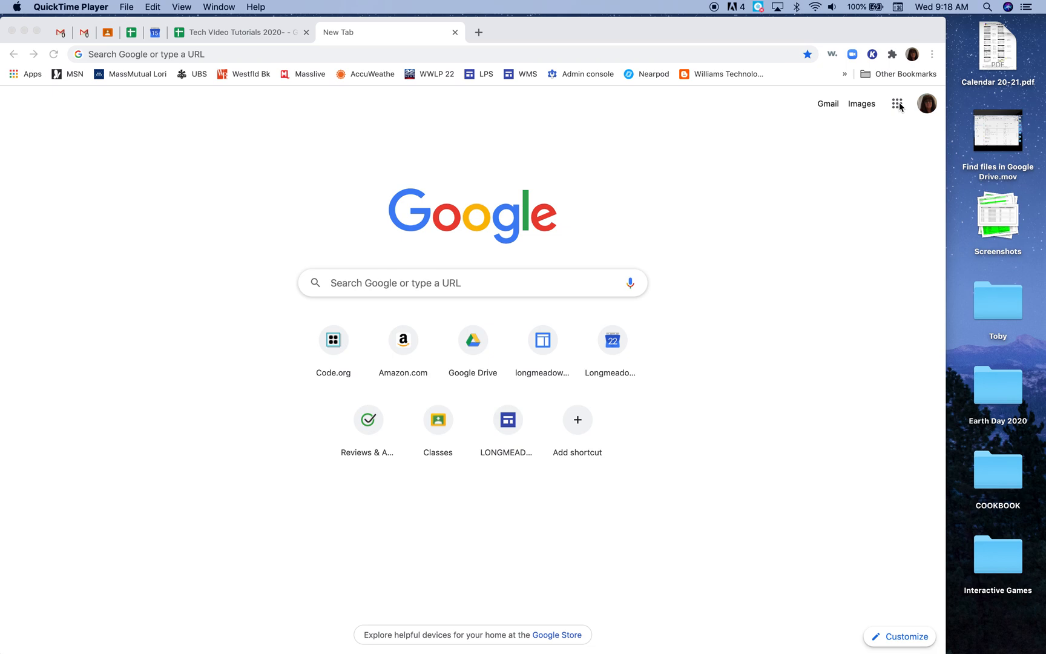
Open YouTube from the Google apps launcher
click(900, 106)
click(897, 104)
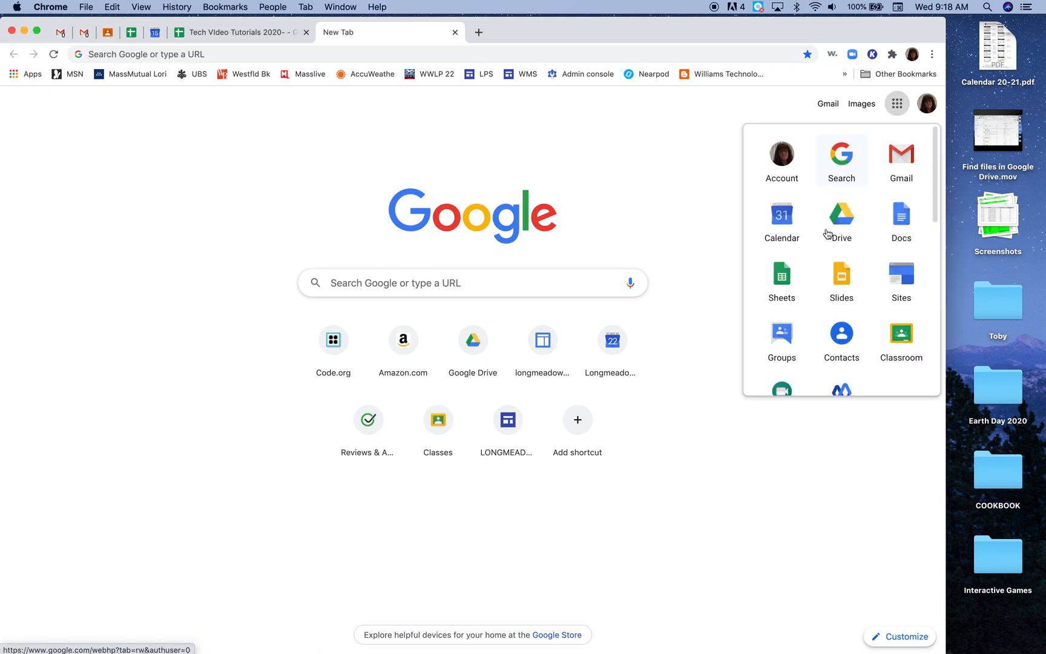
scroll(820, 259, down, 3)
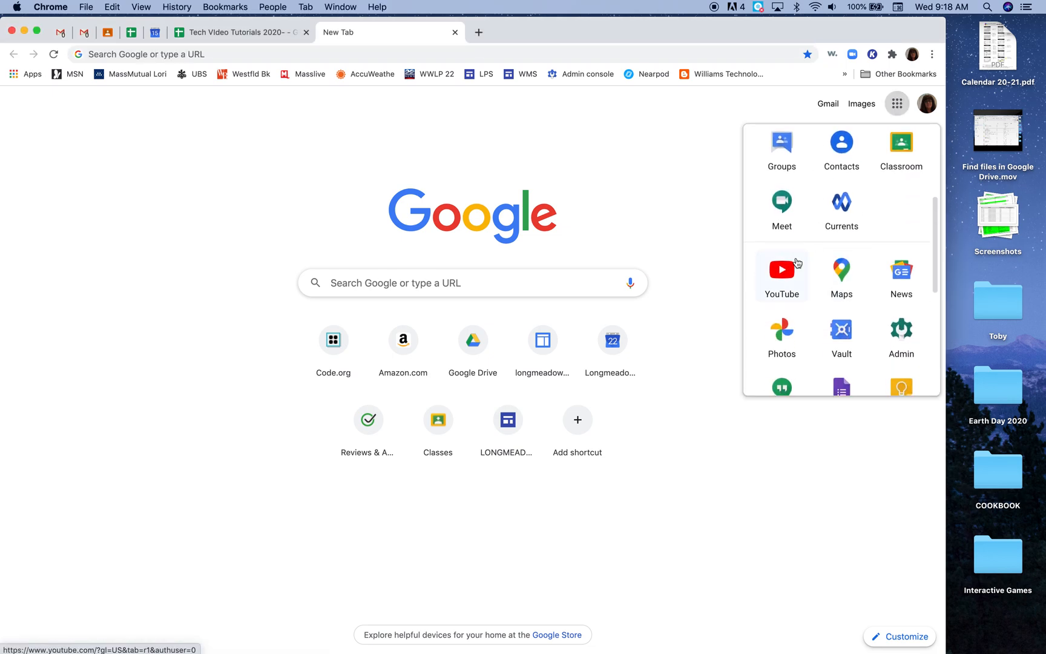
click(789, 273)
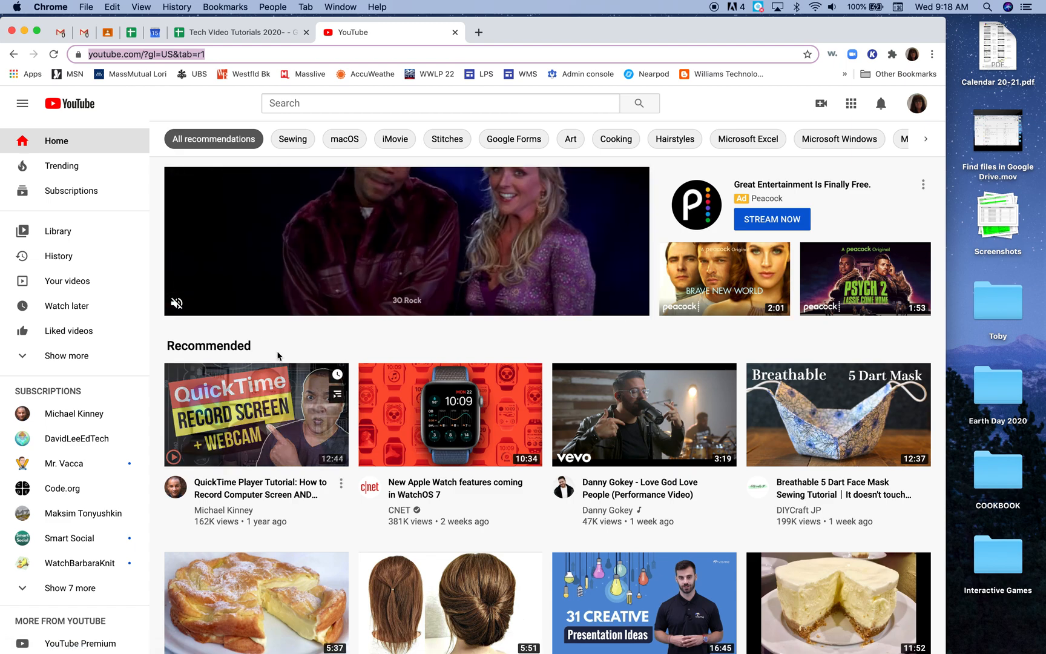
View the YouTube library page and look through the list of the channel's own uploaded videos
mouse_move(284, 427)
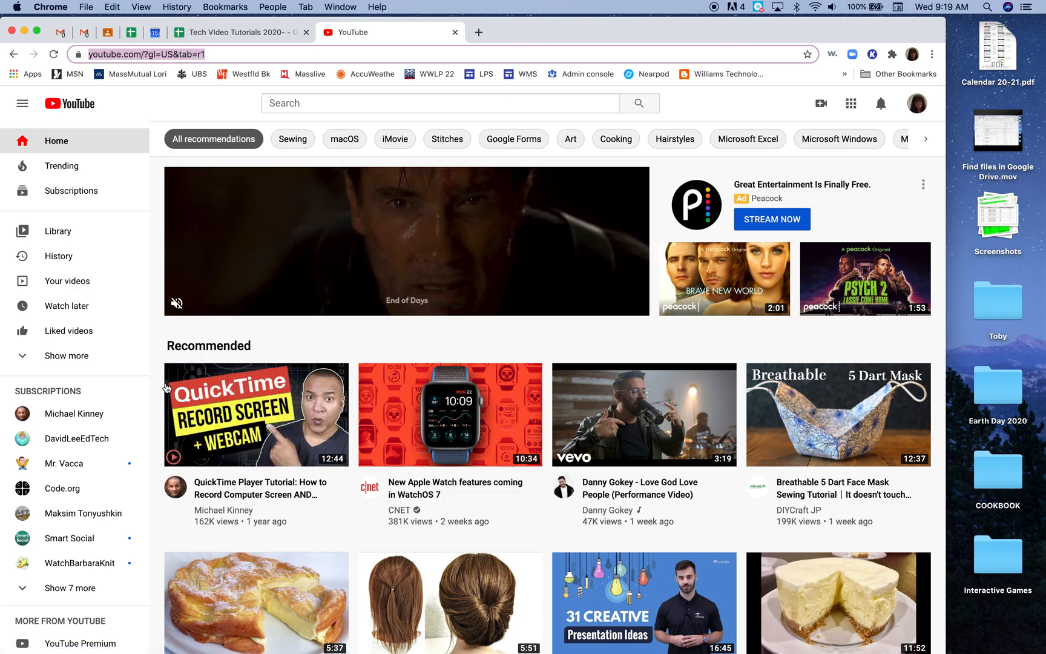
mouse_move(170, 390)
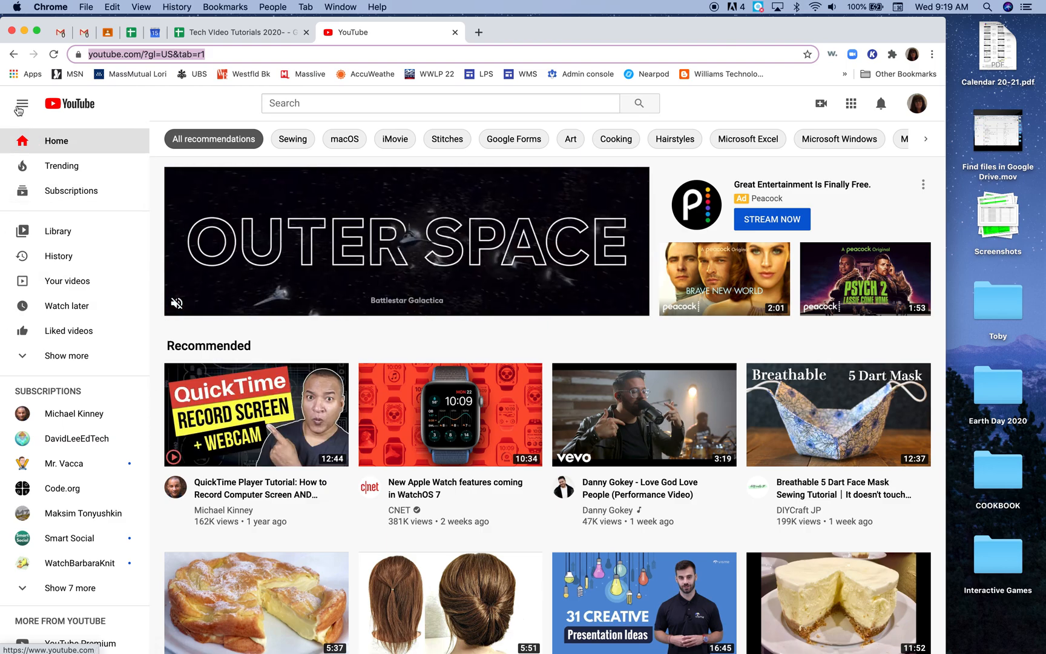
click(21, 105)
click(21, 108)
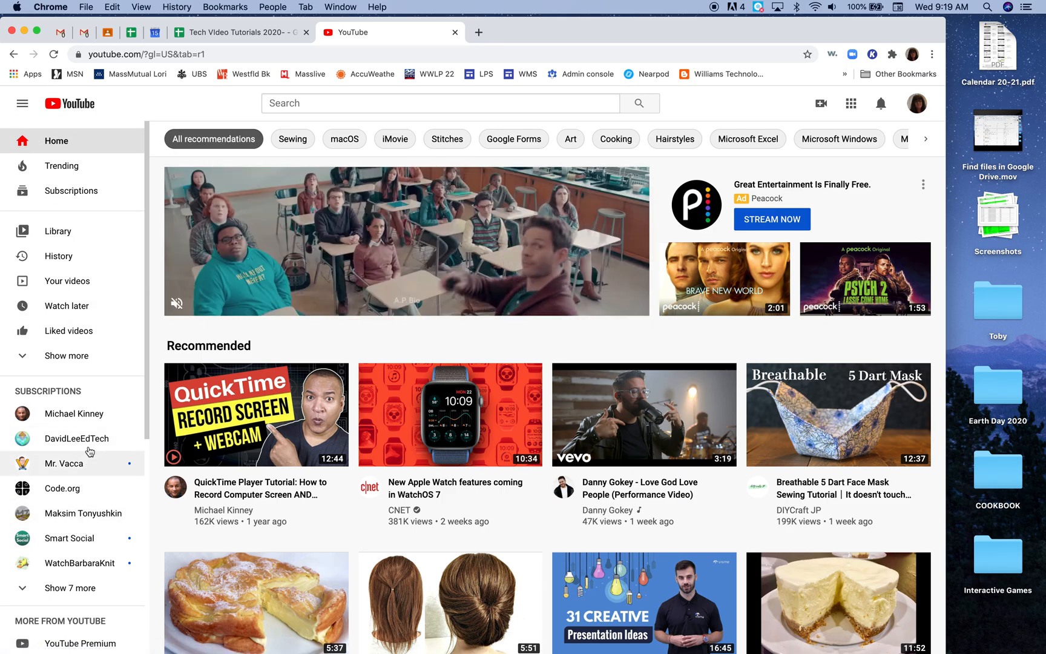
click(58, 235)
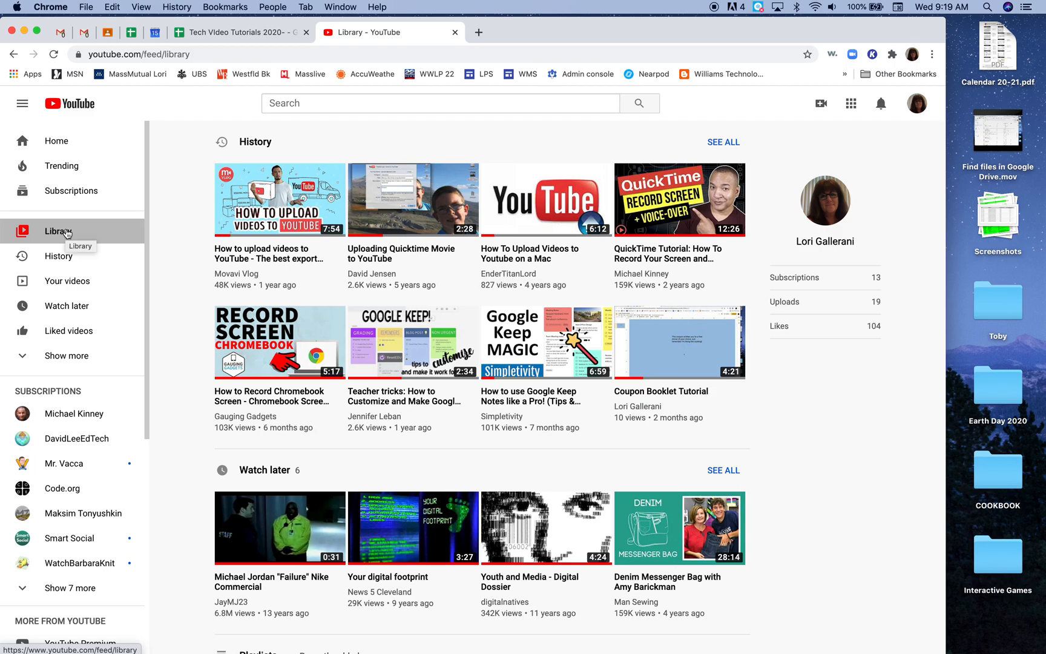
click(64, 288)
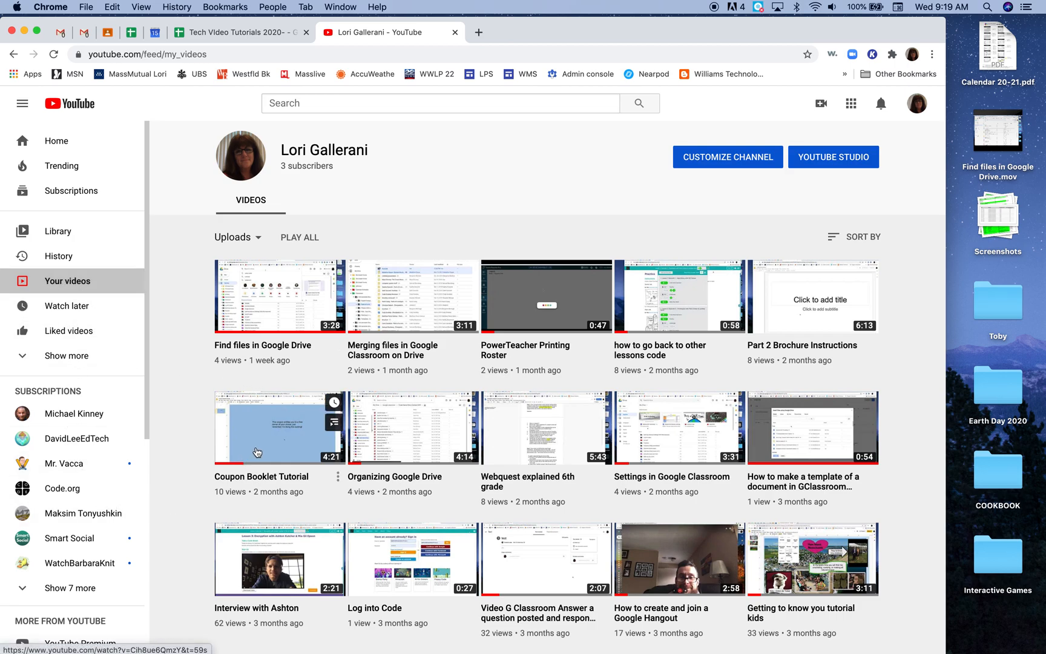
scroll(258, 451, down, 2)
scroll(115, 509, down, 4)
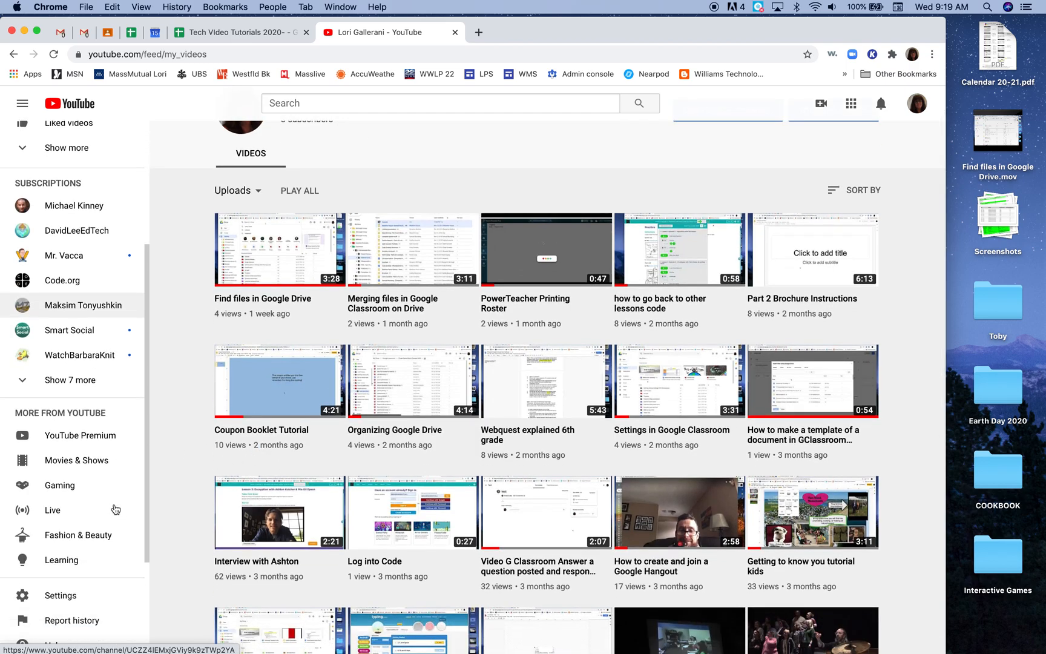
scroll(115, 508, down, 2)
scroll(115, 508, up, 5)
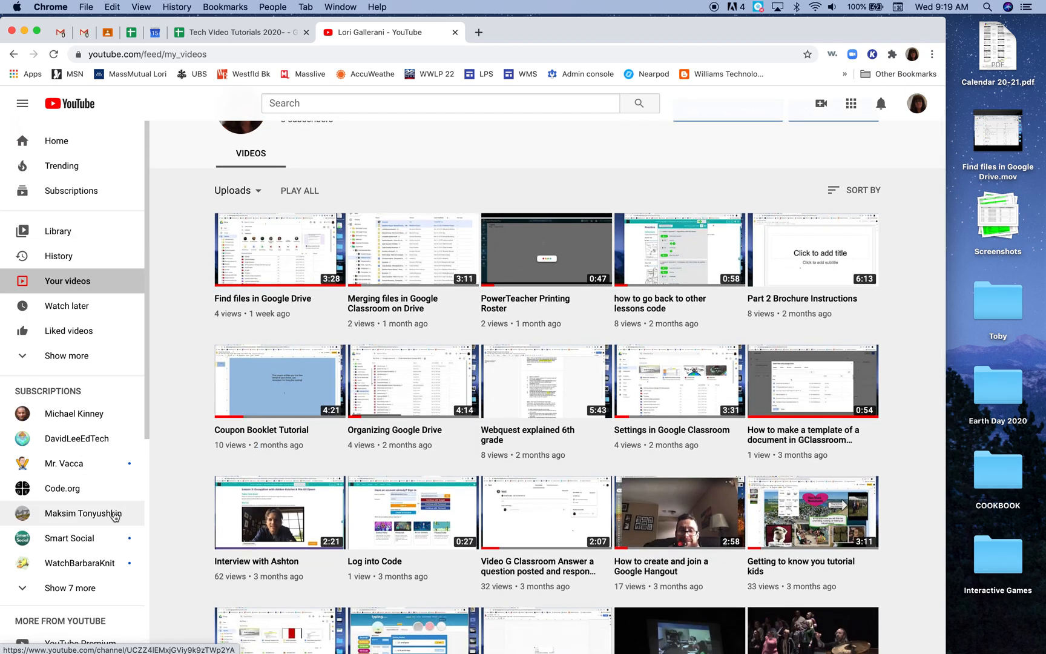
Expand the list of playlists, view the Technology playlist, and return to the channel's own videos
click(23, 355)
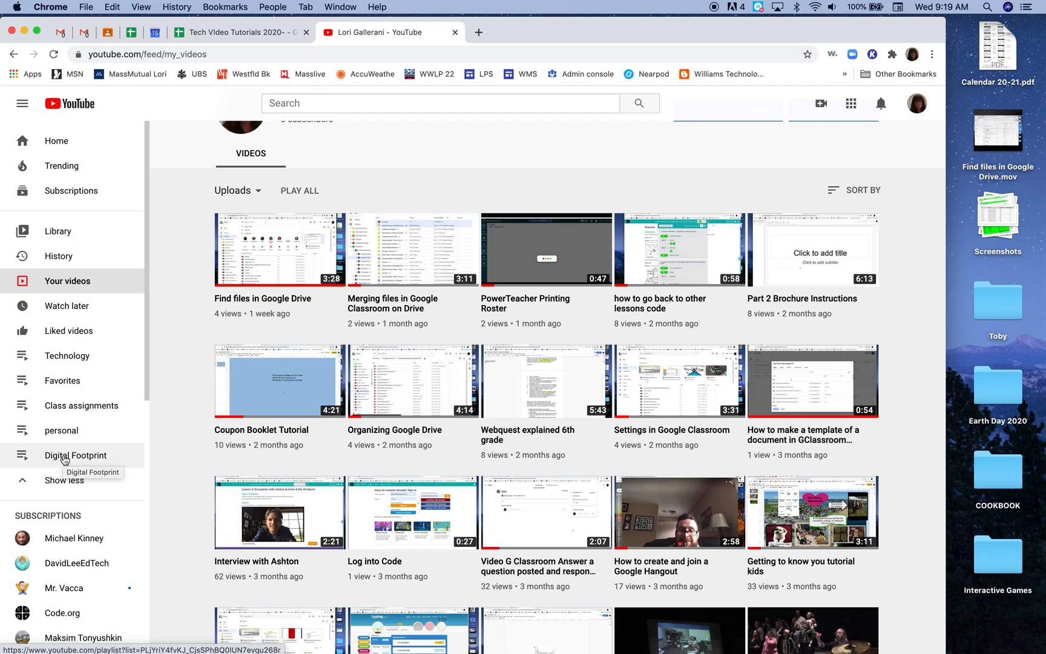
click(67, 358)
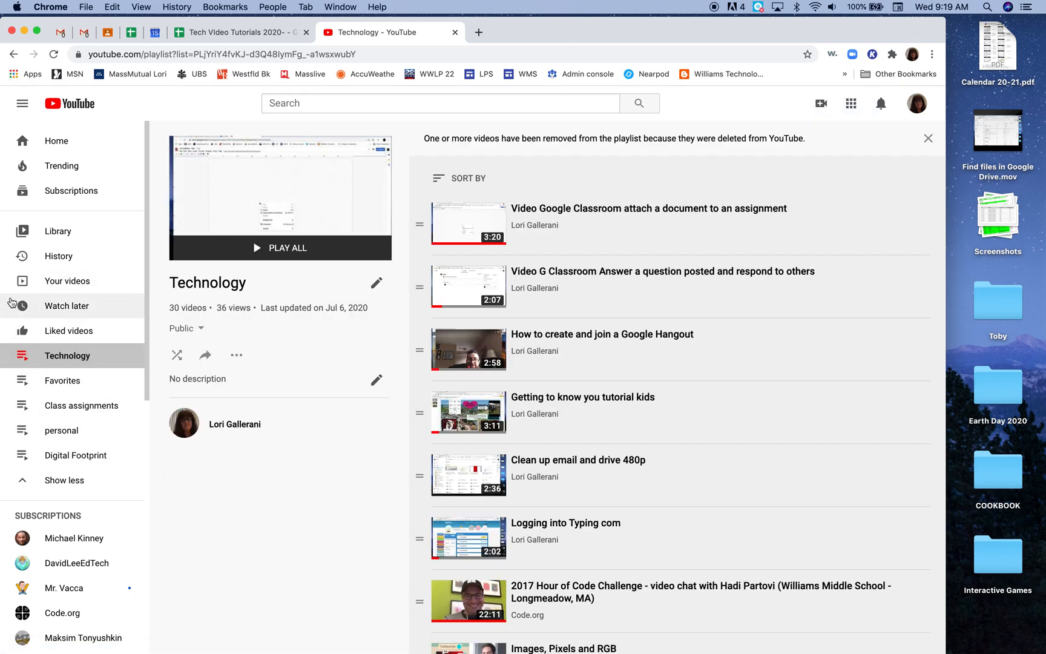
click(56, 288)
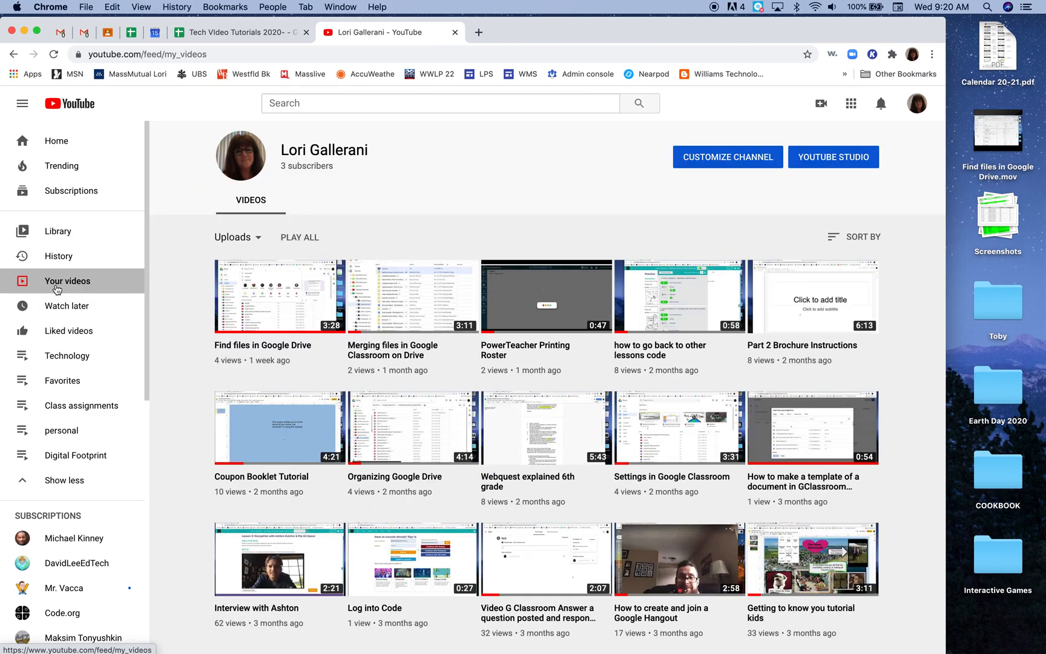
Start a new video upload and browse the computer for a file
click(819, 104)
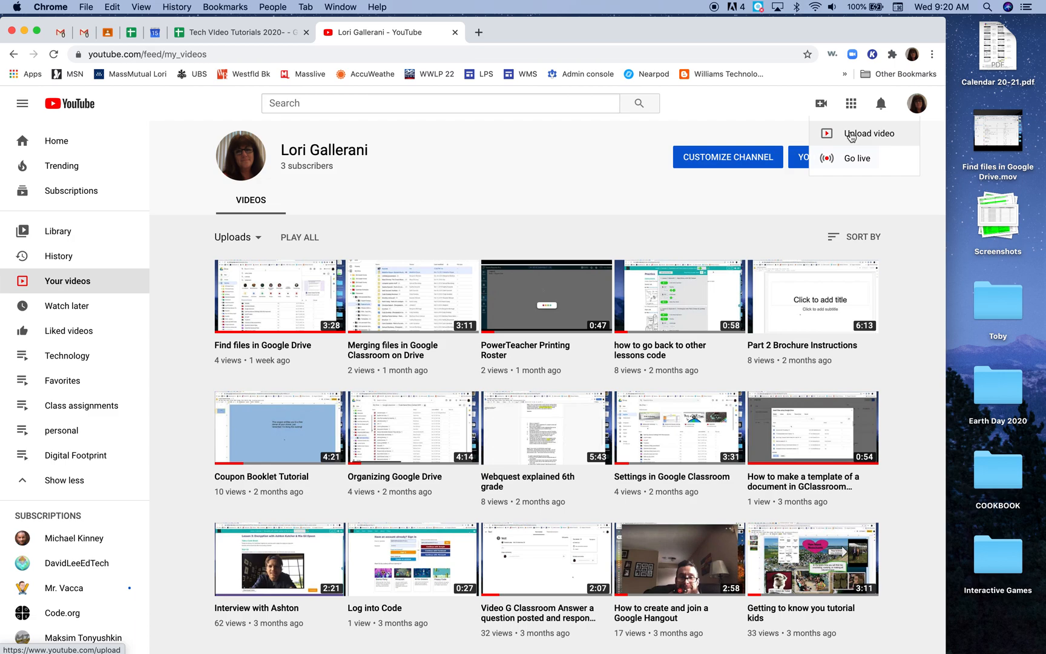
click(850, 134)
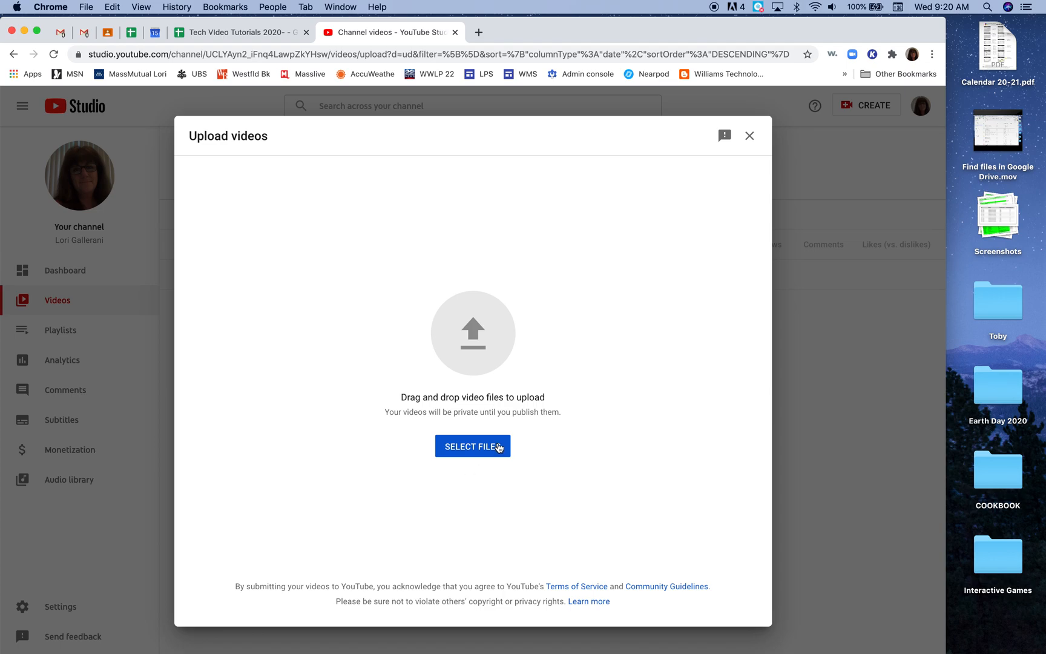
click(484, 448)
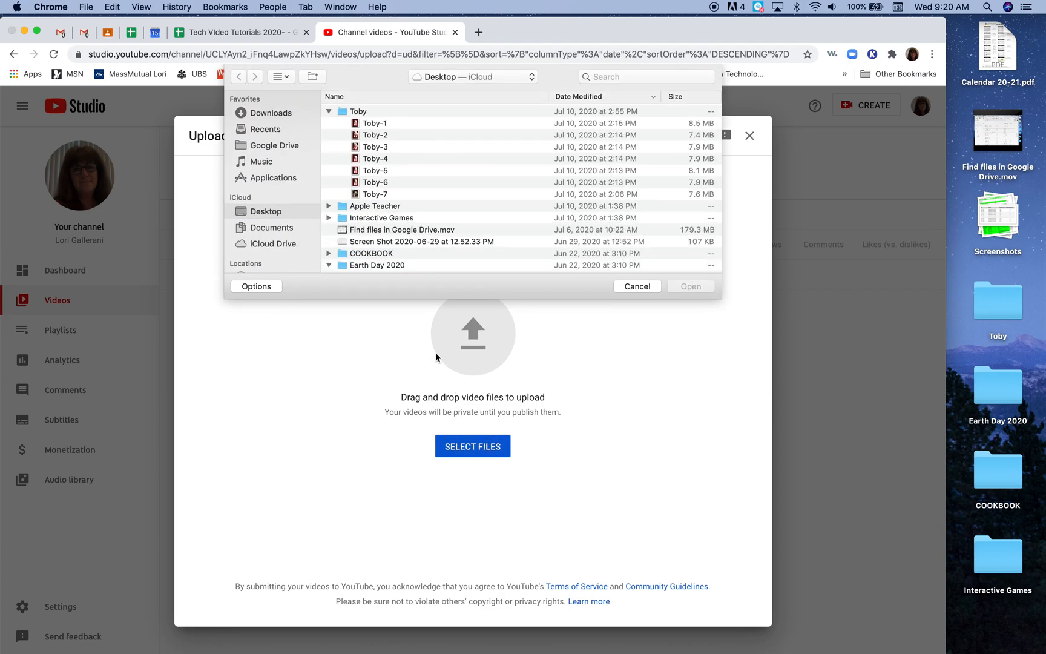
double_click(381, 109)
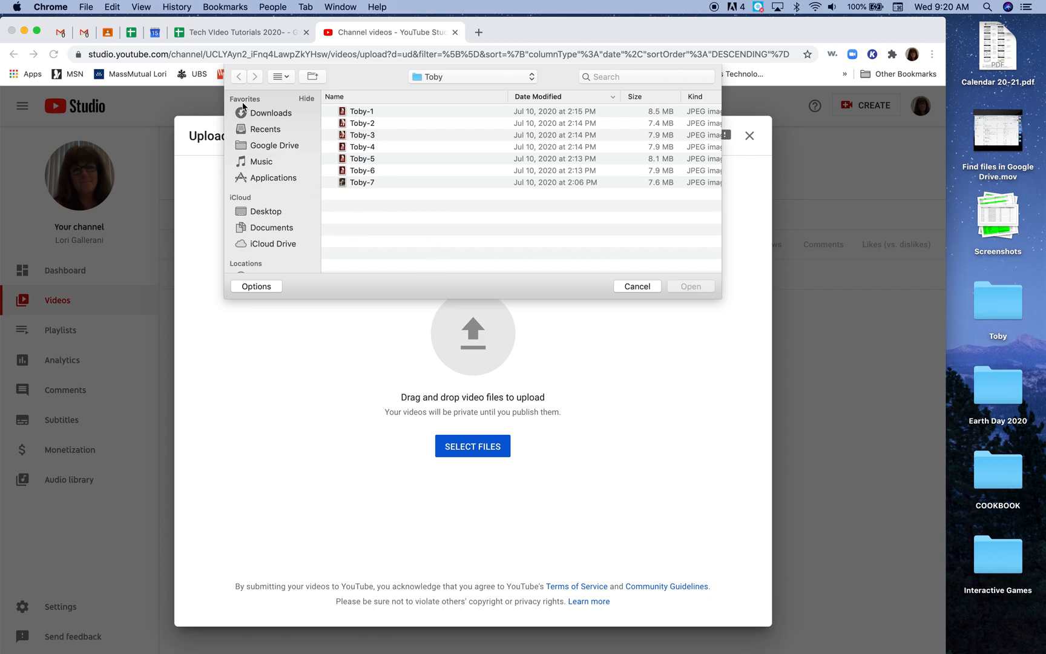
click(261, 130)
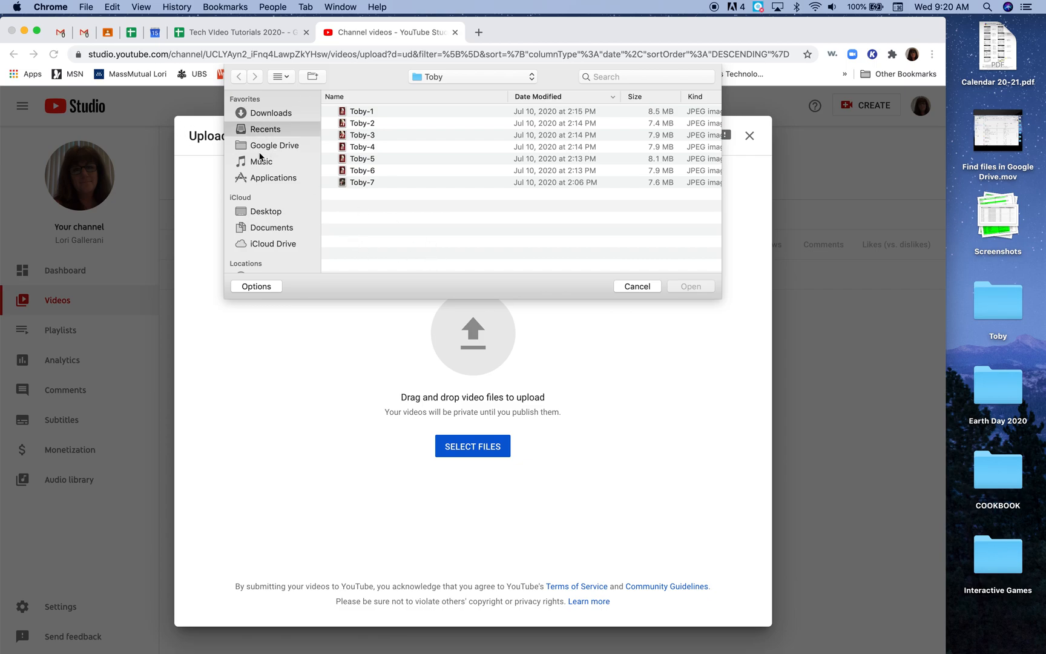
click(265, 211)
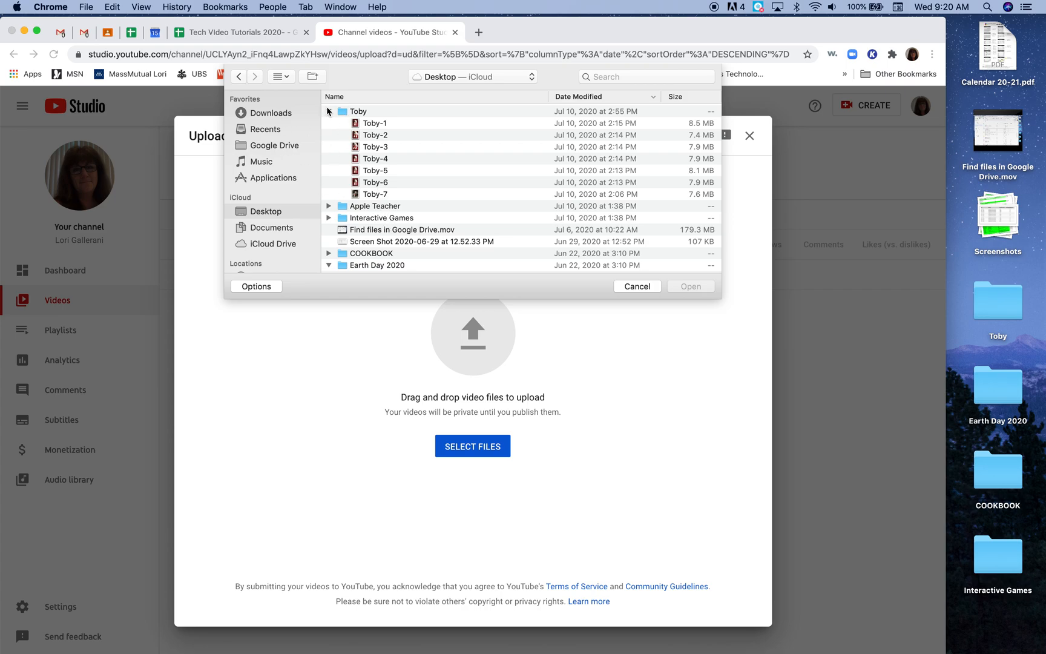
Collapse the Toby folder on the Desktop and upload the file "Find files in Google Drive.mov"
click(328, 111)
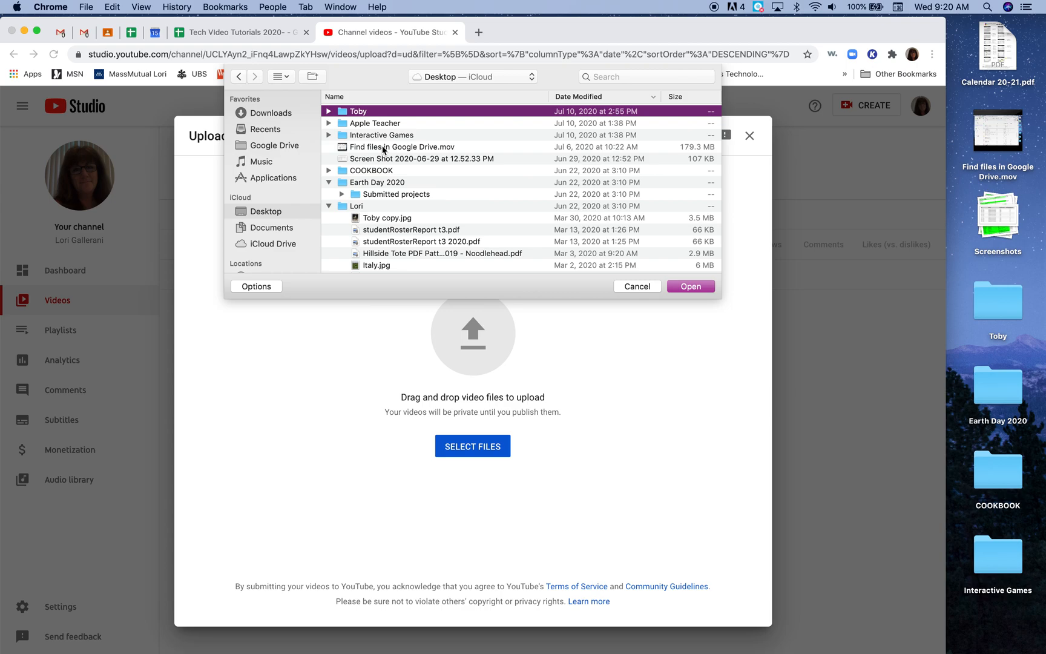
click(383, 147)
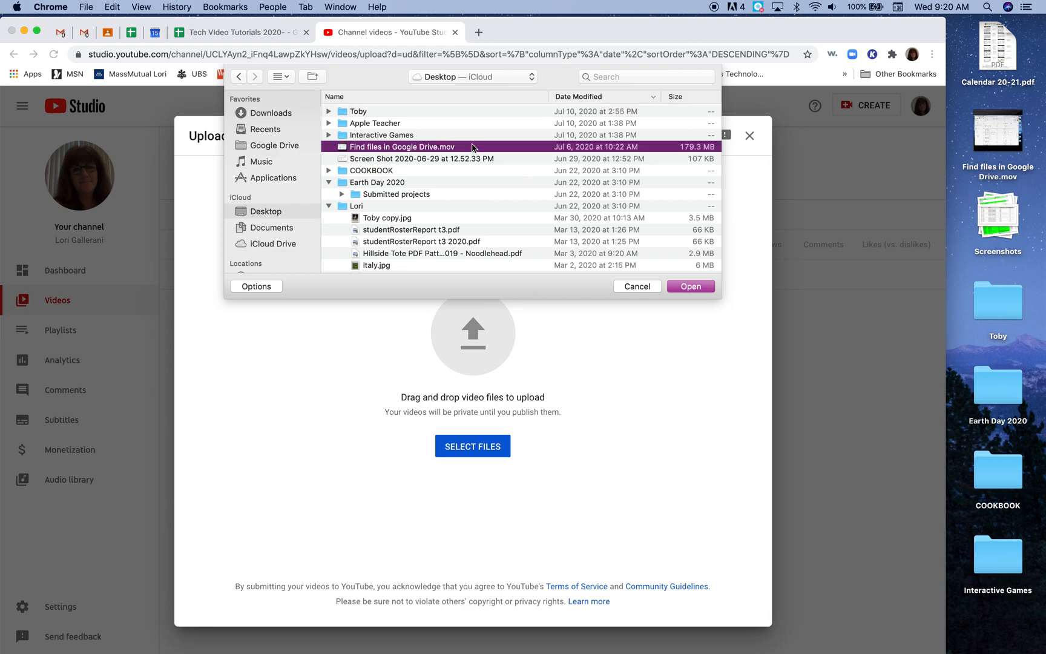
click(697, 288)
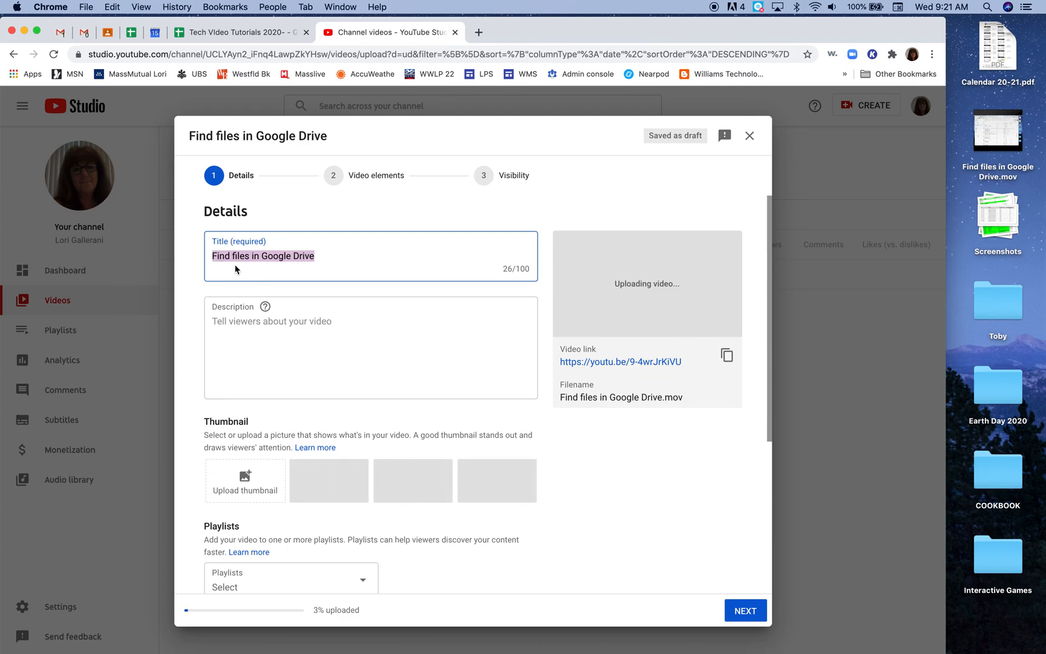
Extend the video title to "Find files in Google Drive - Example" and leave the description empty
click(323, 253)
text(- Example)
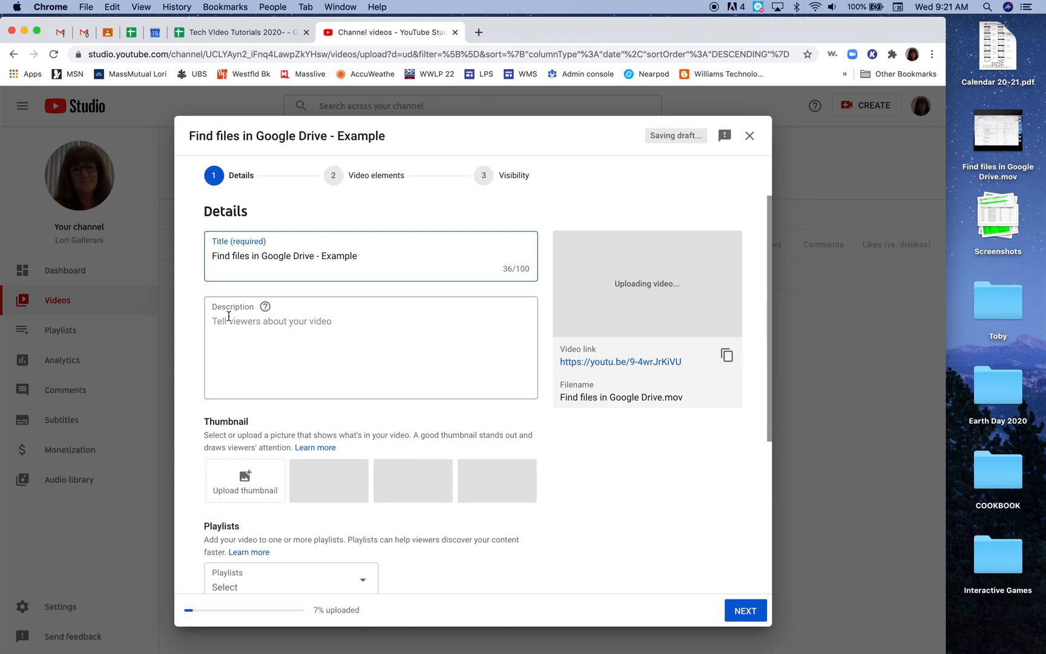
click(221, 356)
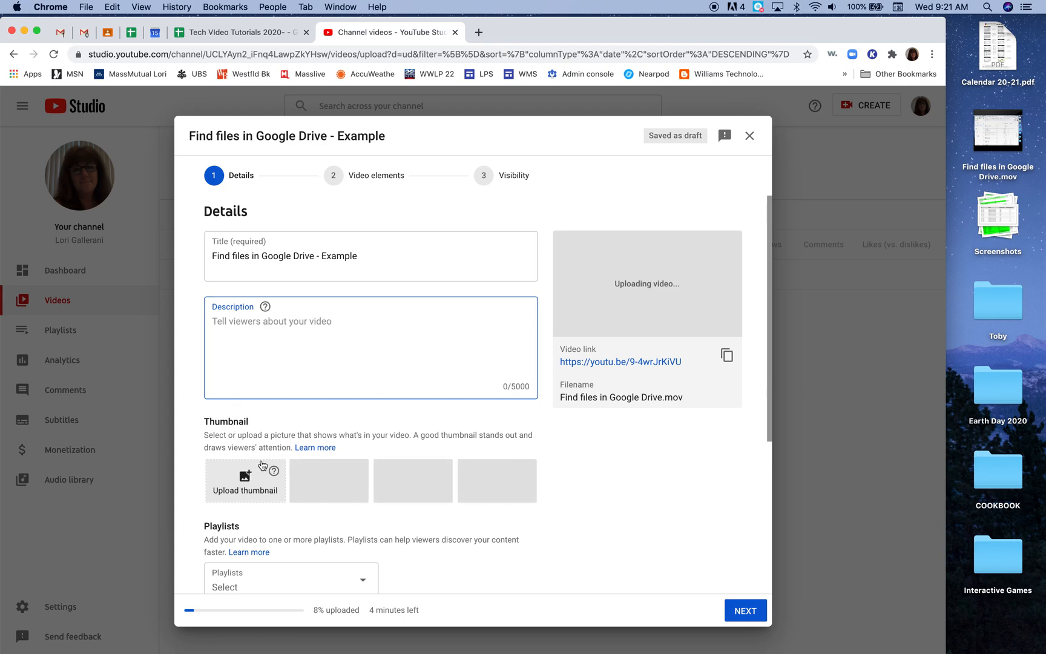
Add the video to the Technology playlist
scroll(262, 464, down, 5)
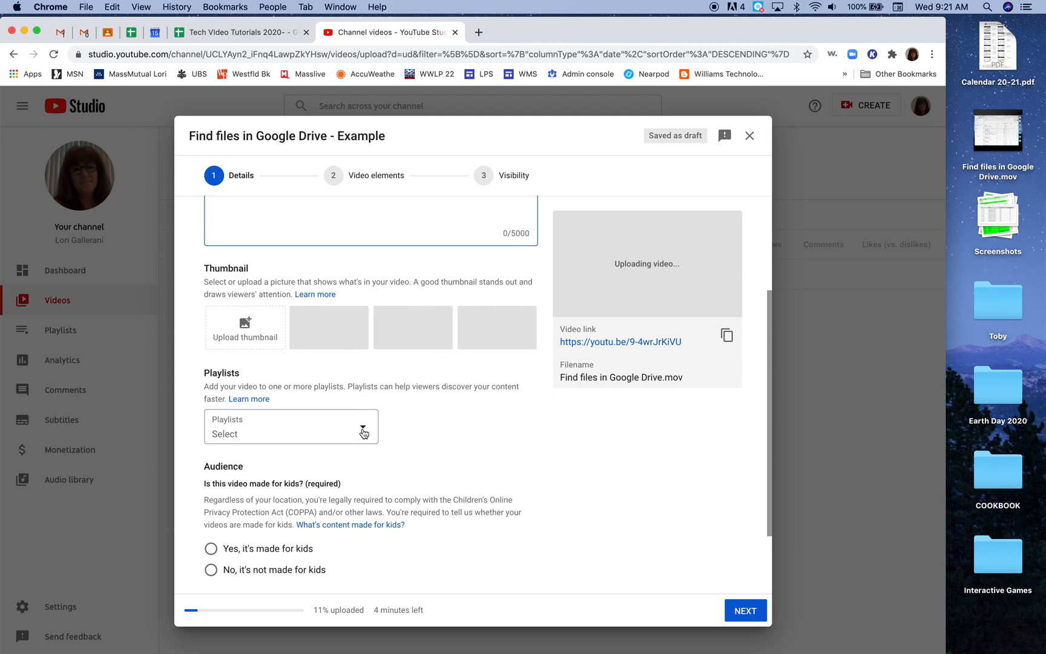
click(363, 432)
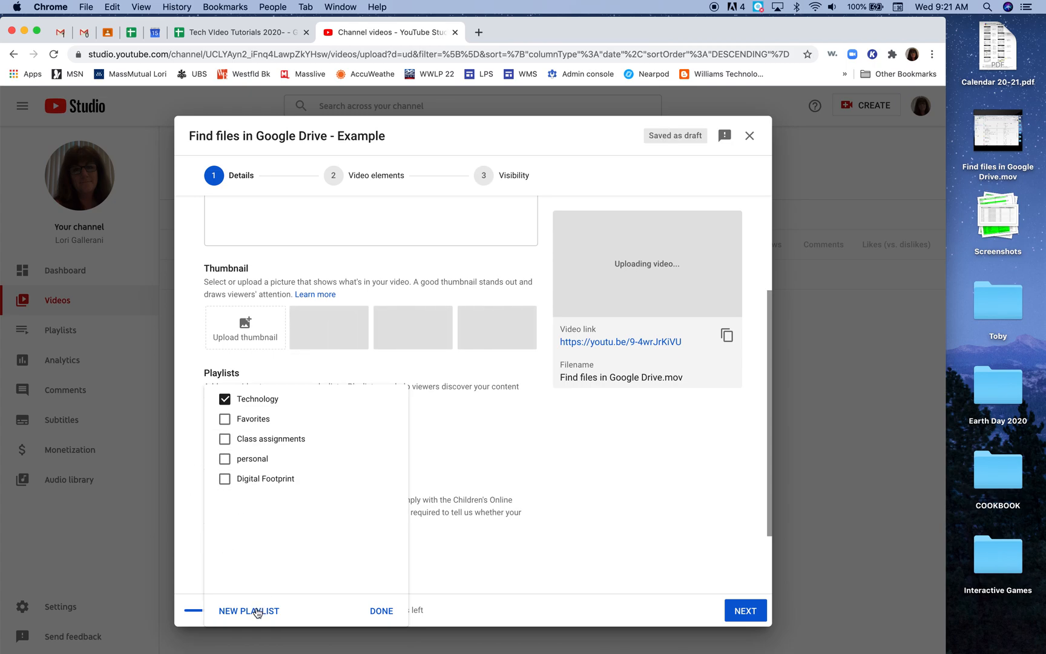
click(380, 610)
Set the video's audience to "Yes, it's made for kids"
scroll(380, 573, down, 3)
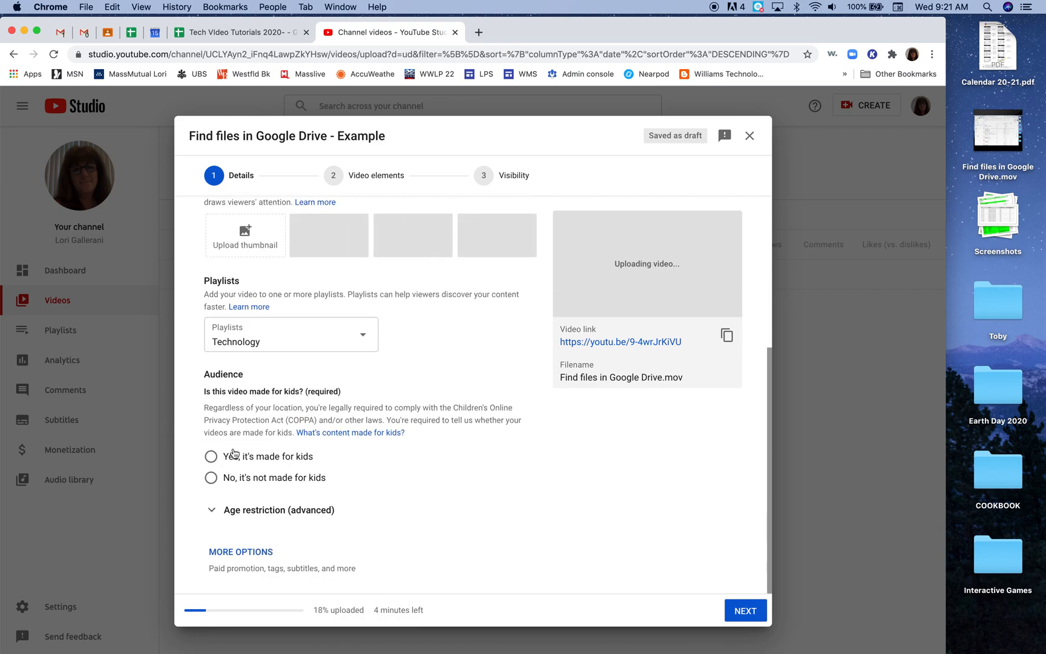
click(211, 458)
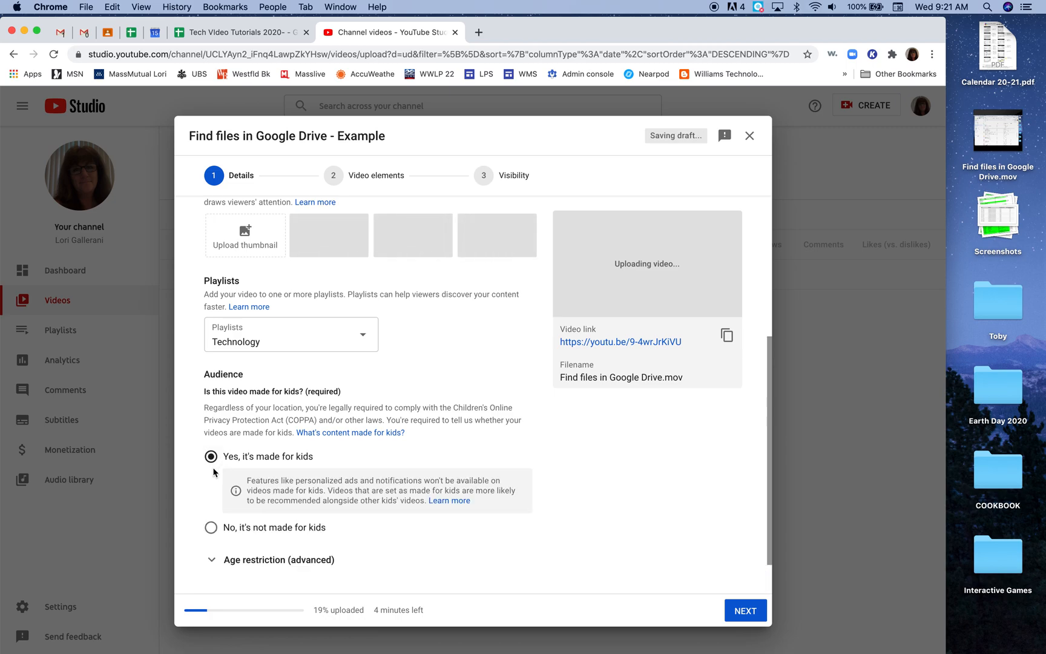
scroll(424, 487, down, 2)
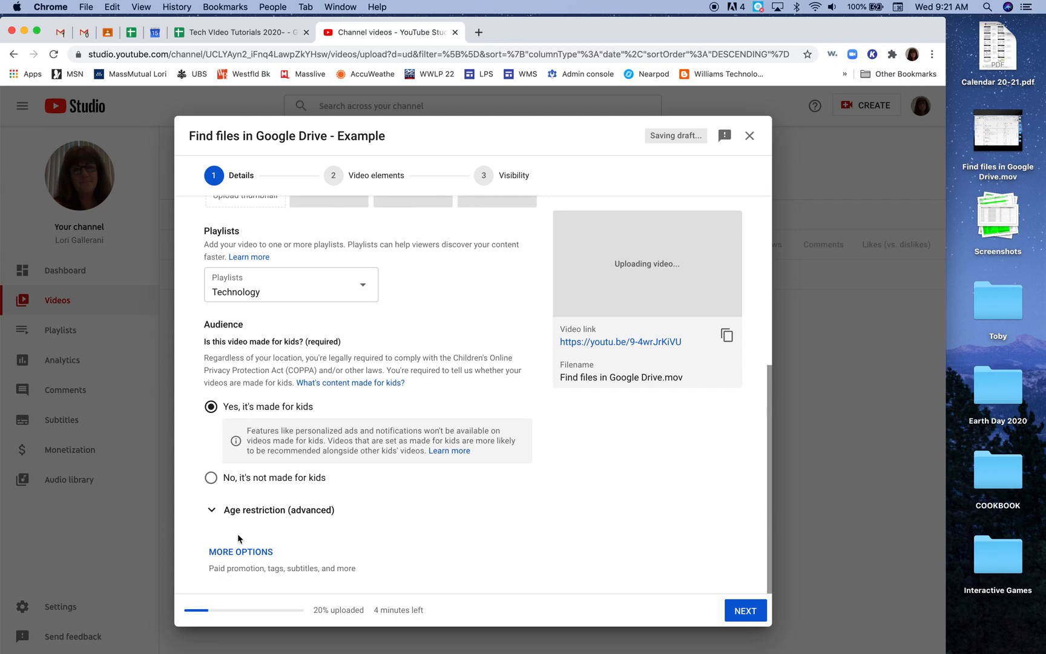
Show the additional video options and review paid promotion, tags, language and captions, recording date, license, category, and comments settings
click(246, 550)
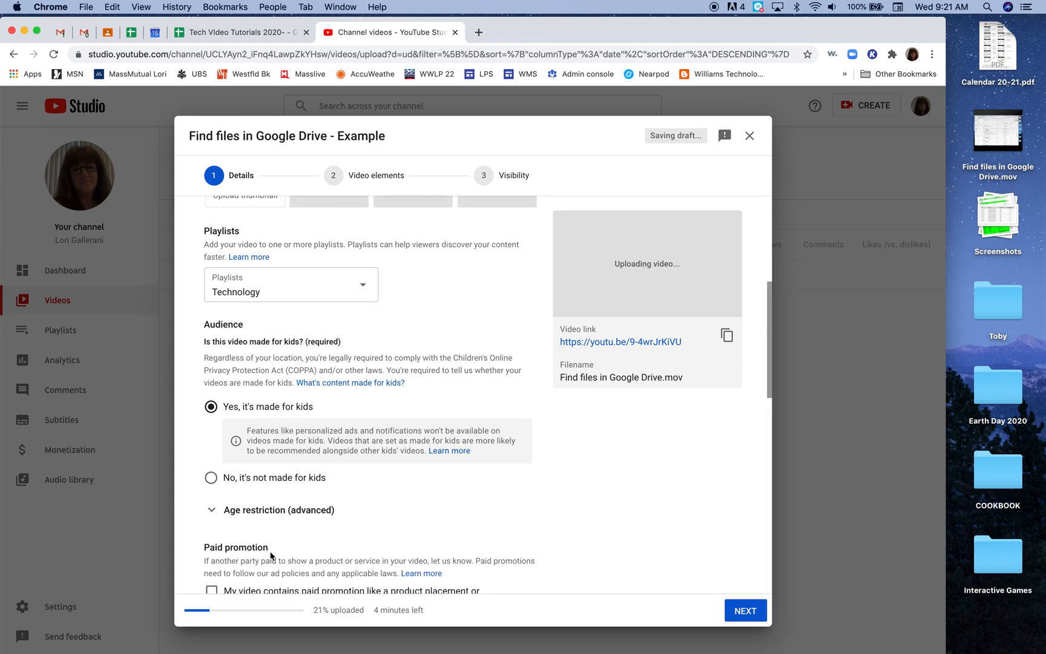
scroll(271, 555, down, 3)
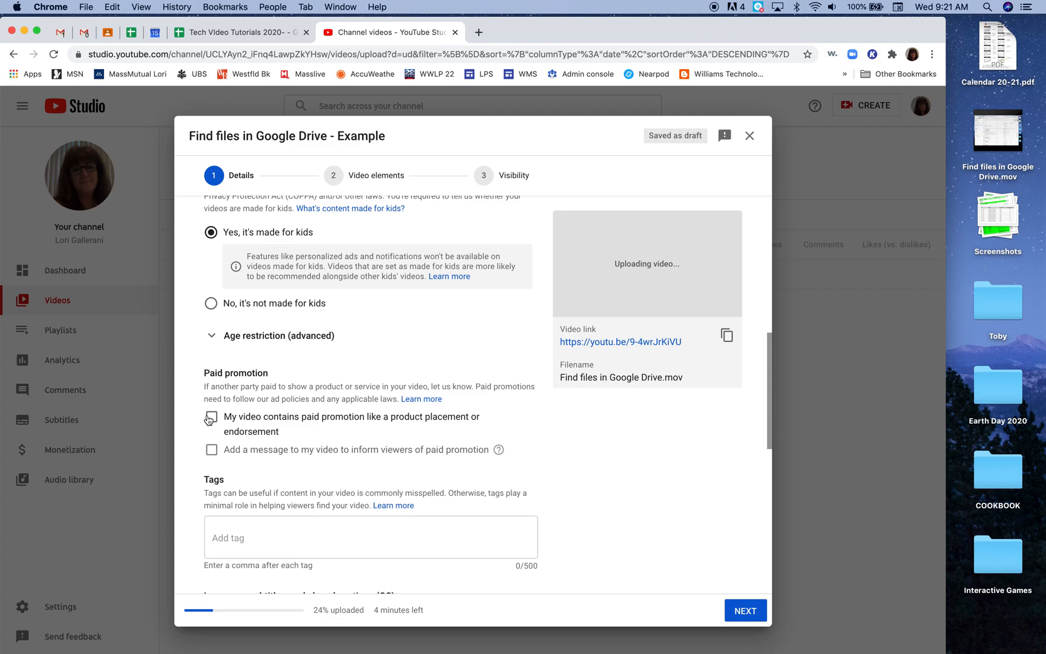
scroll(273, 545, down, 1)
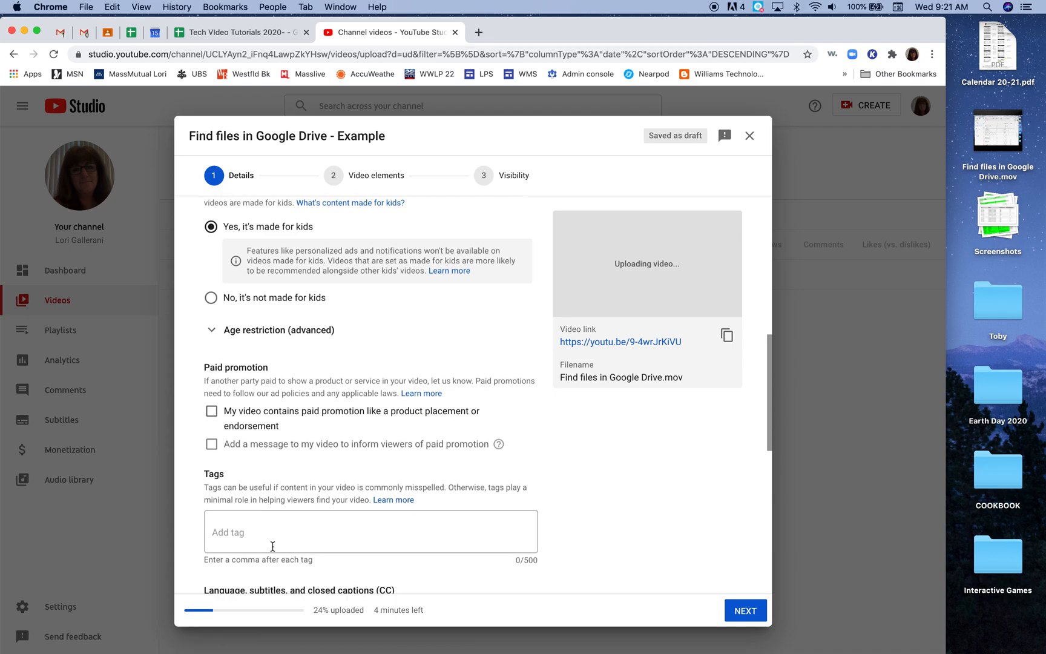
scroll(272, 547, down, 2)
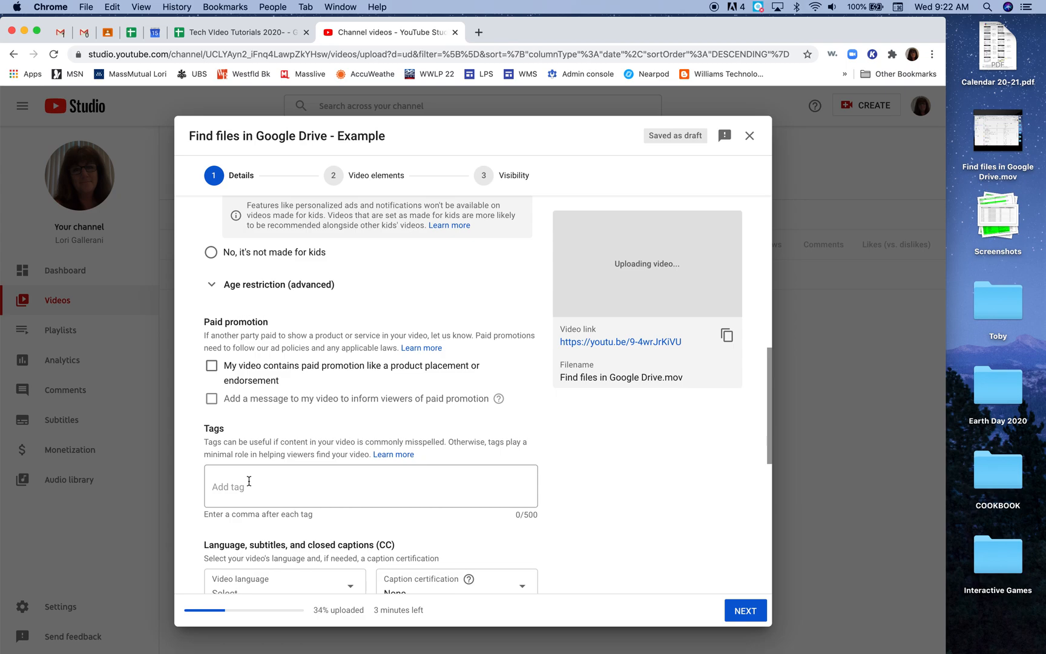
scroll(249, 481, down, 4)
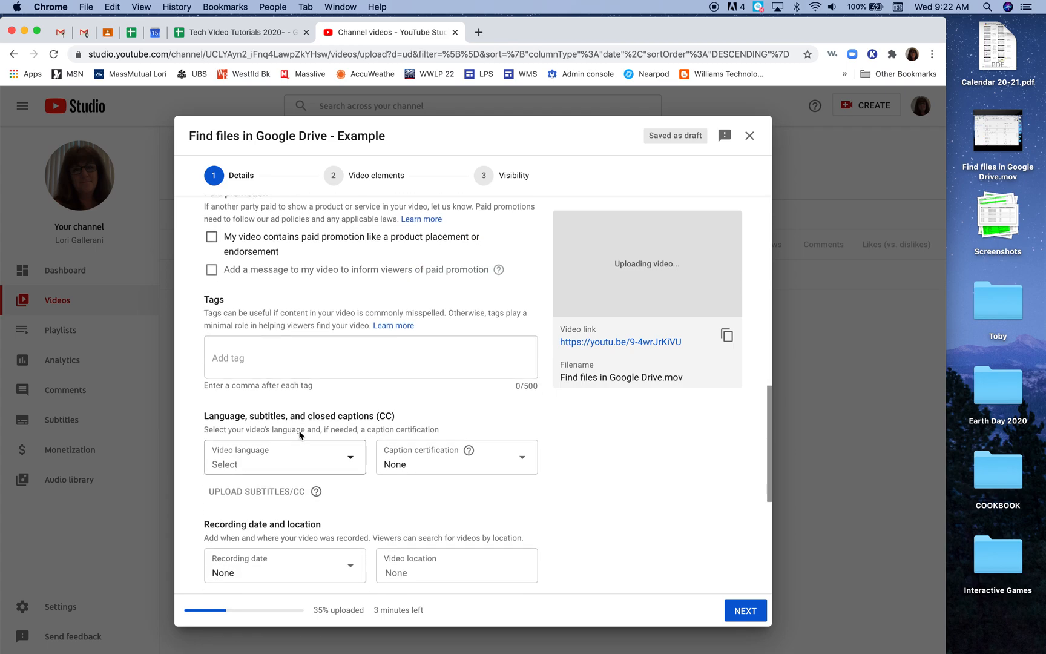
scroll(384, 488, down, 3)
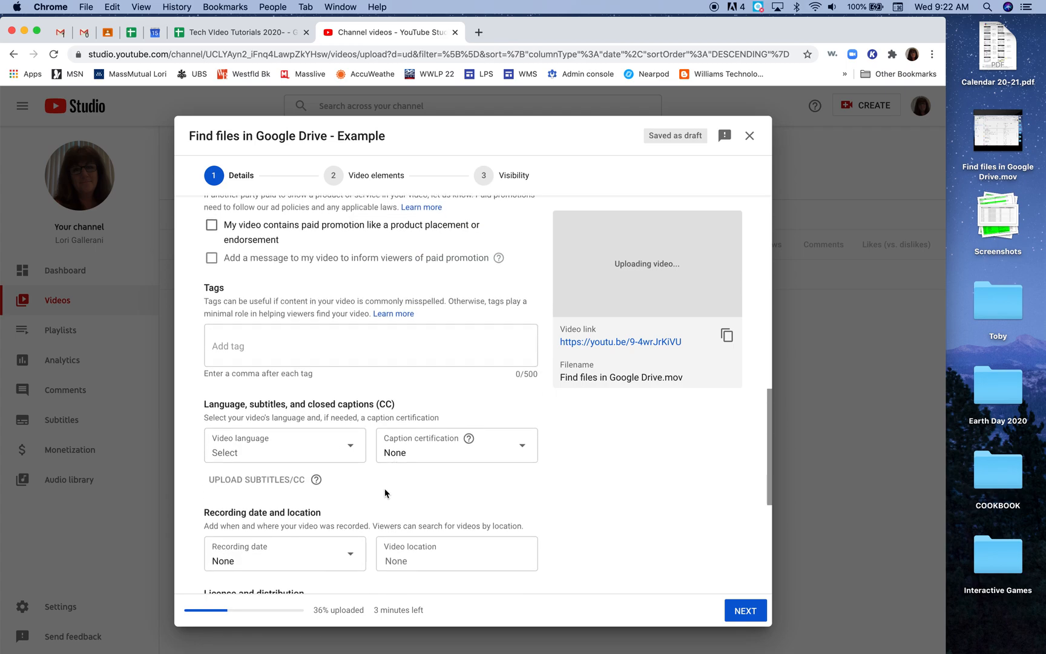
scroll(383, 487, down, 2)
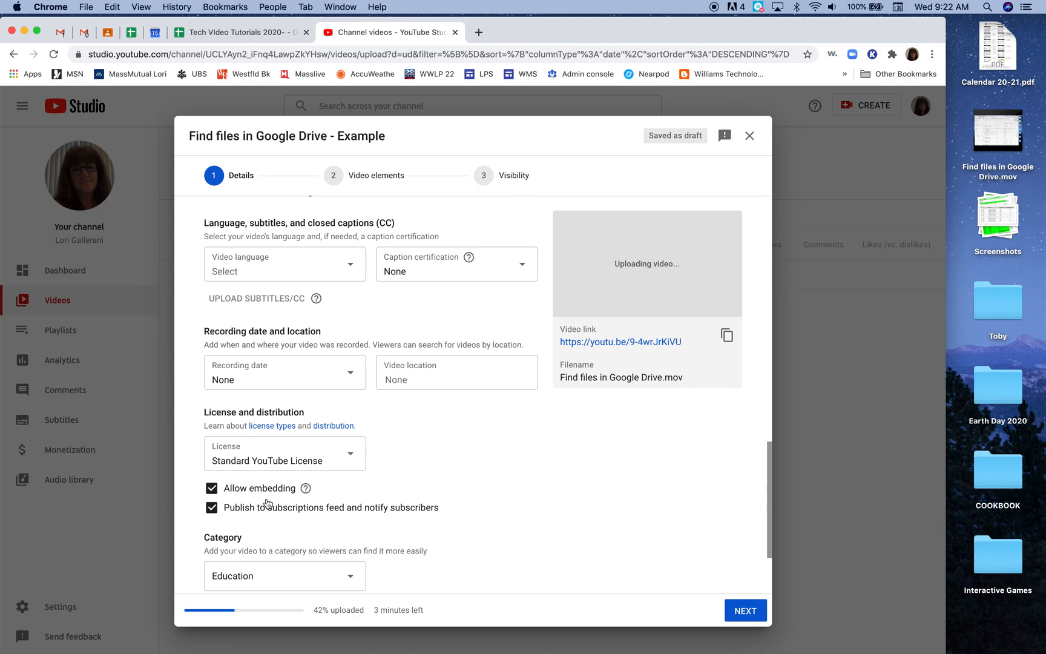
scroll(269, 527, down, 3)
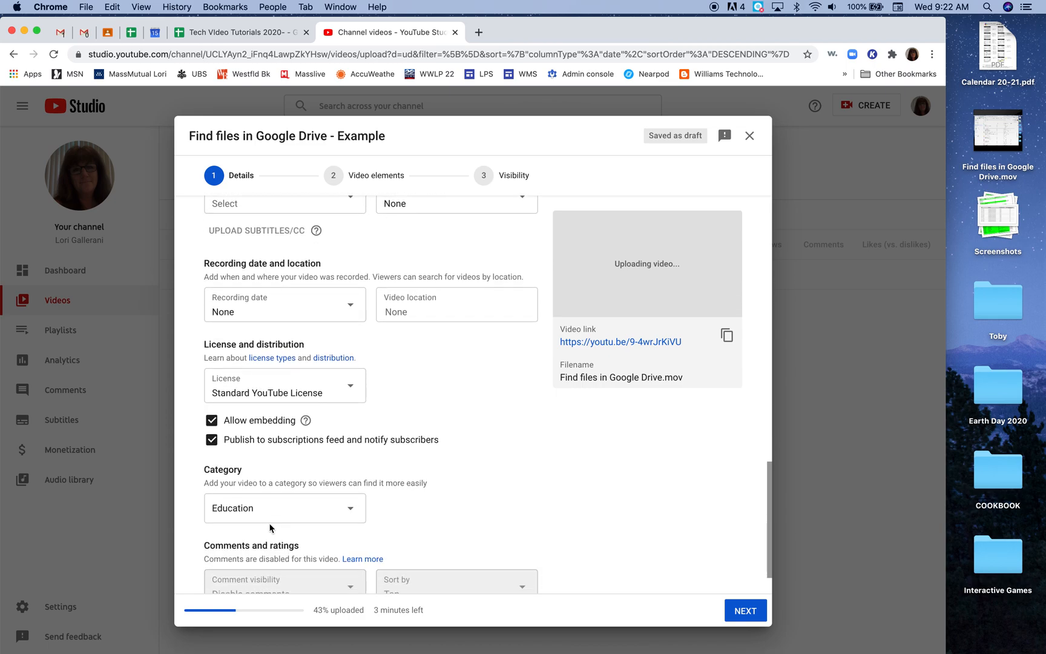
scroll(257, 524, down, 2)
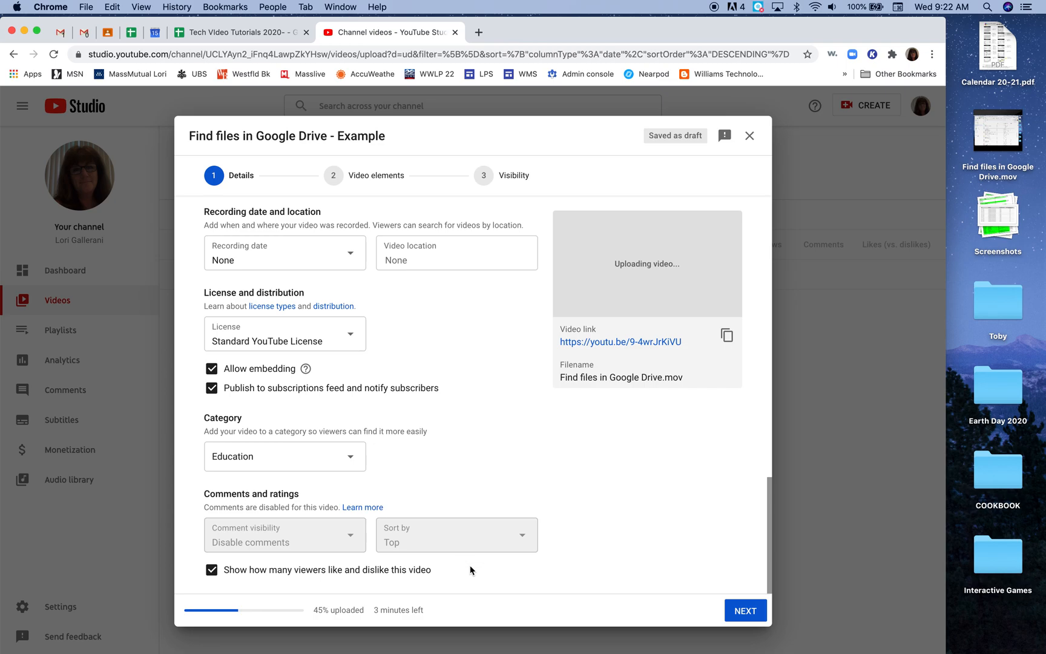
scroll(585, 458, up, 6)
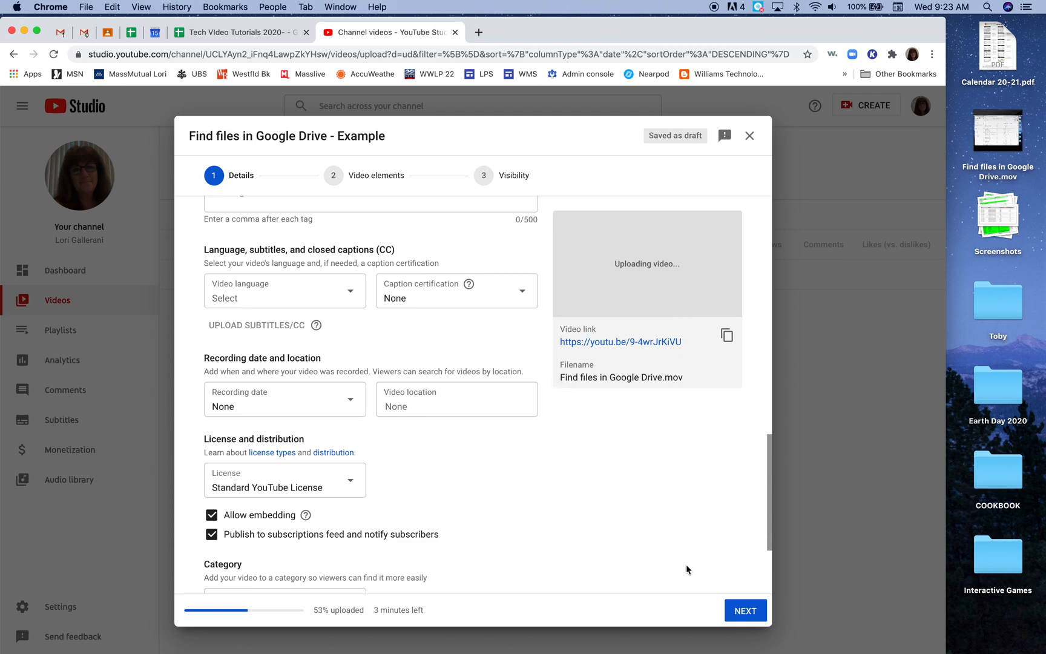
Skip the video elements and publish the video with its visibility set to Public, closing the processing notice
click(742, 607)
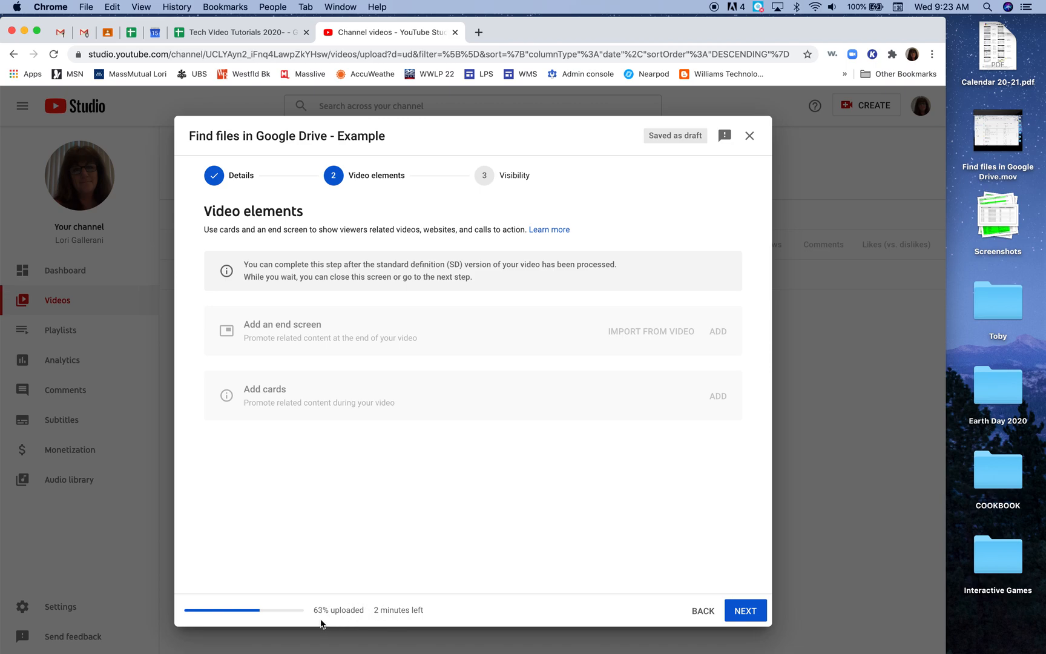
click(751, 612)
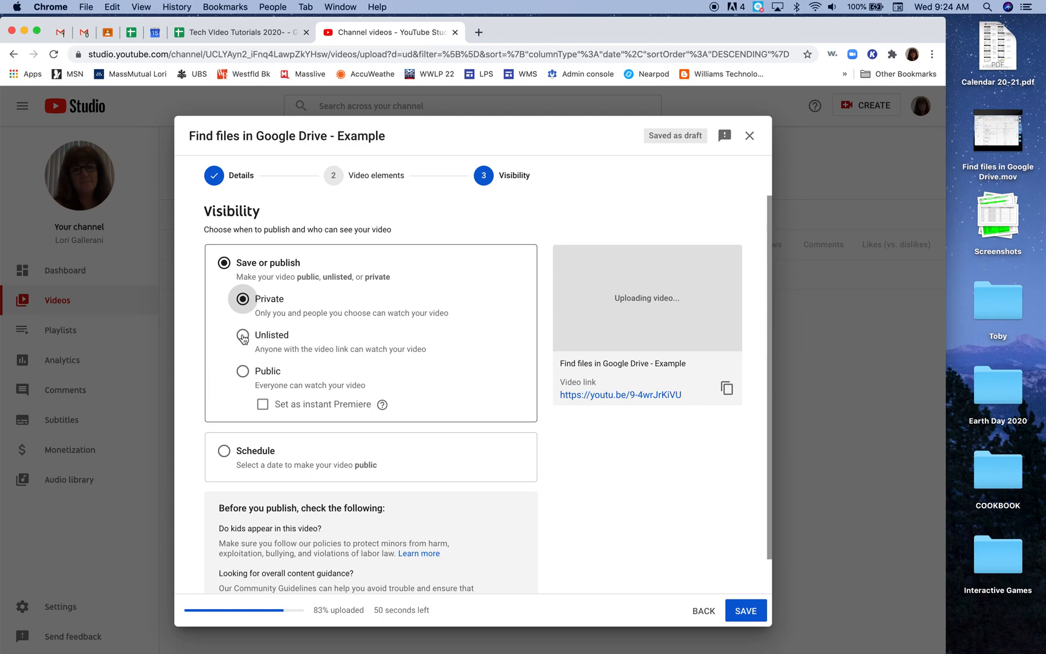
click(242, 371)
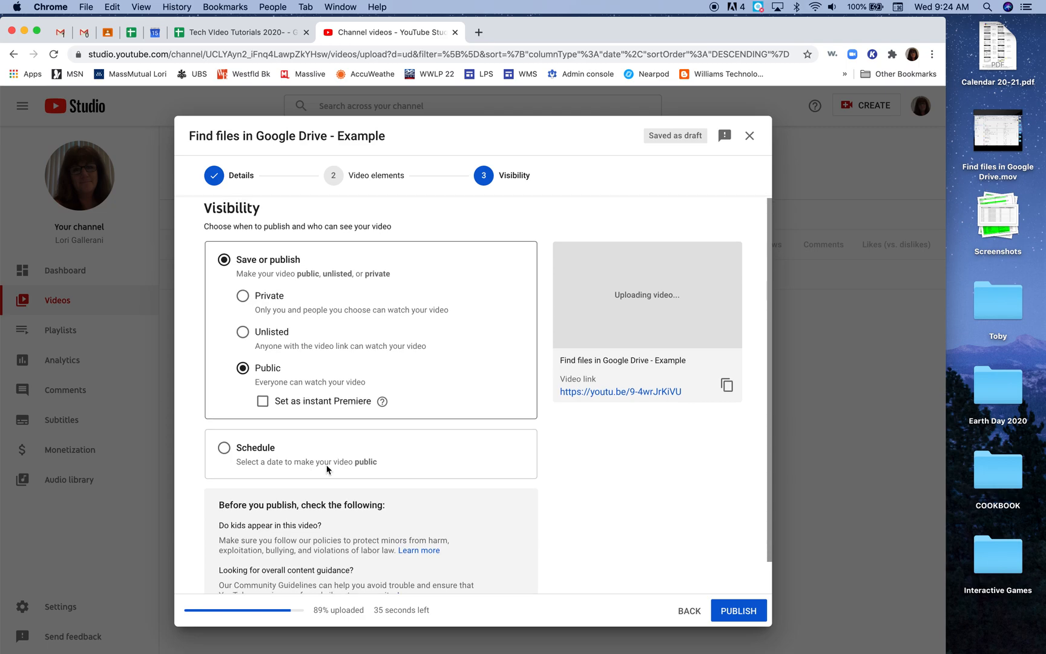
scroll(327, 465, down, 1)
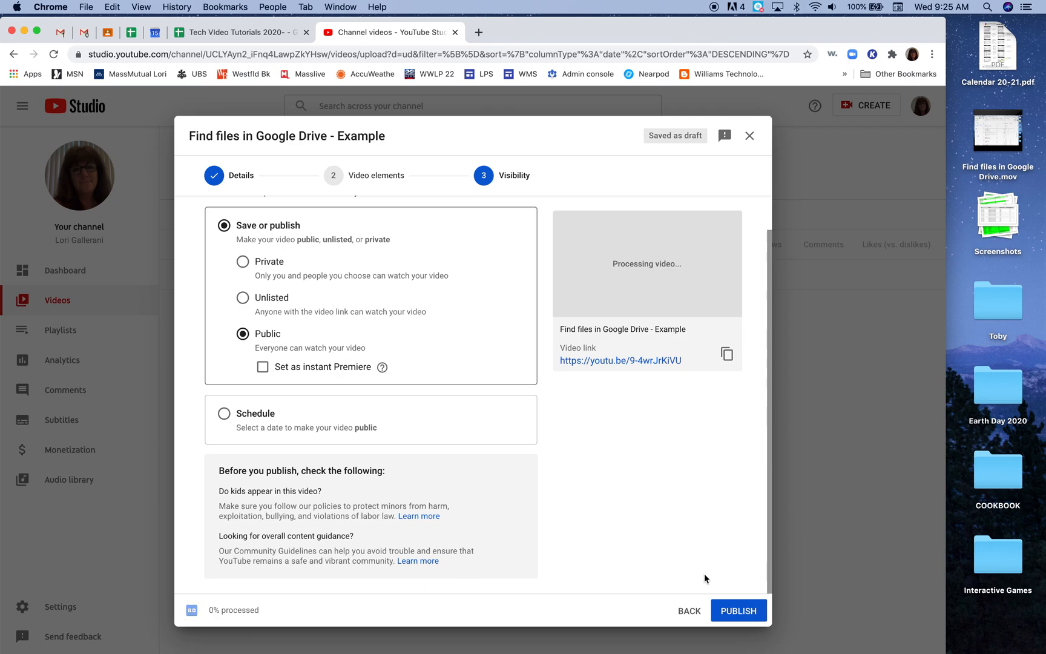
click(728, 615)
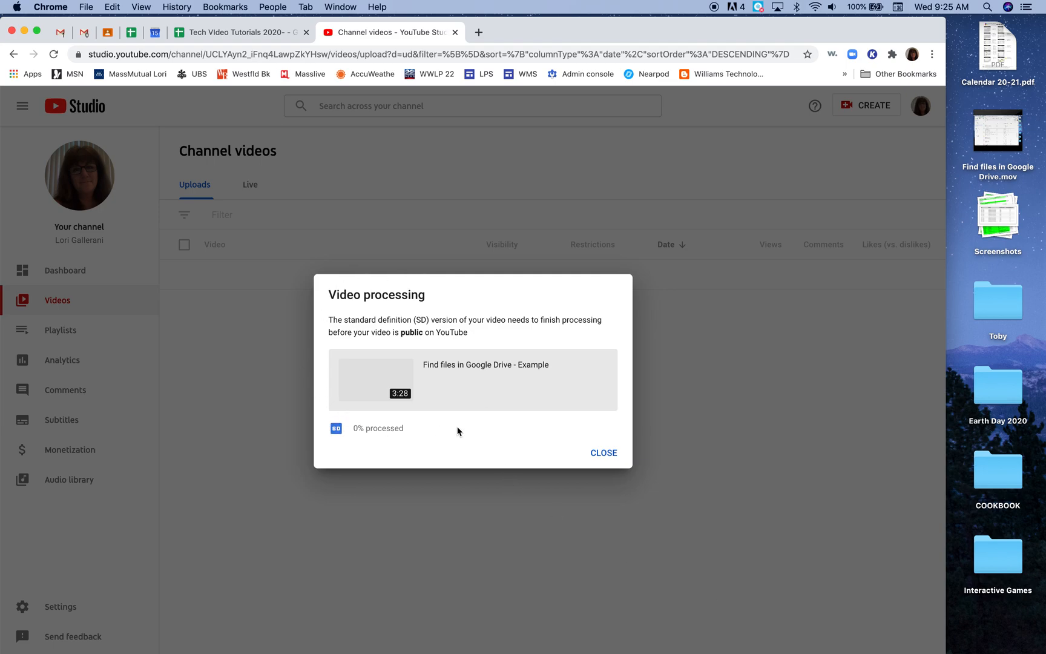
click(602, 455)
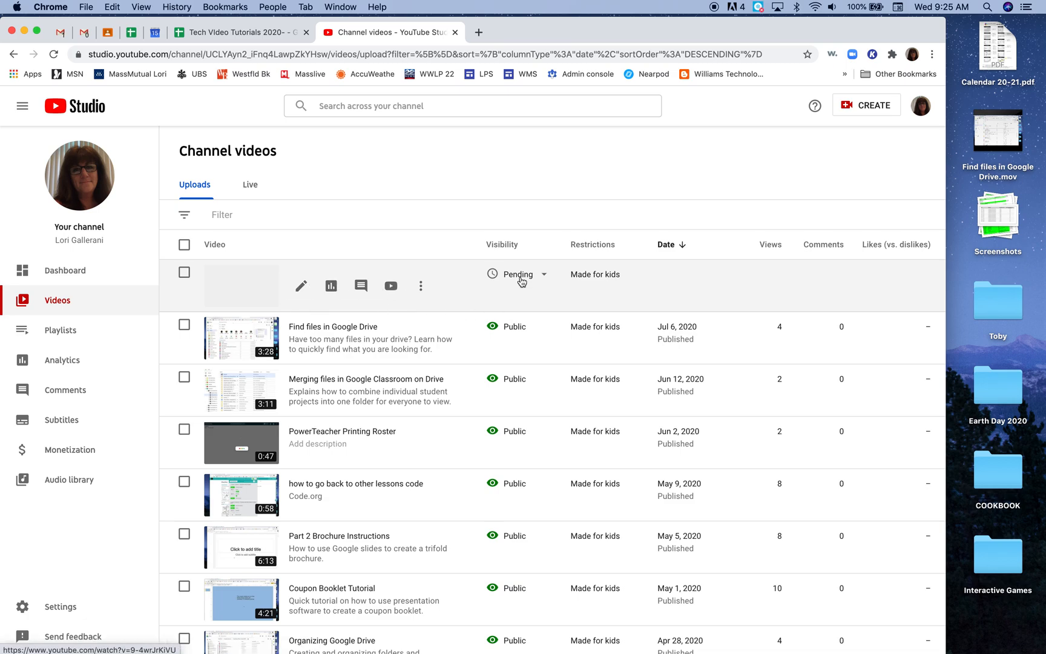
Check the new upload's visibility status and view the visibility choices of the earlier "Find files in Google Drive" video without changing them
mouse_move(522, 275)
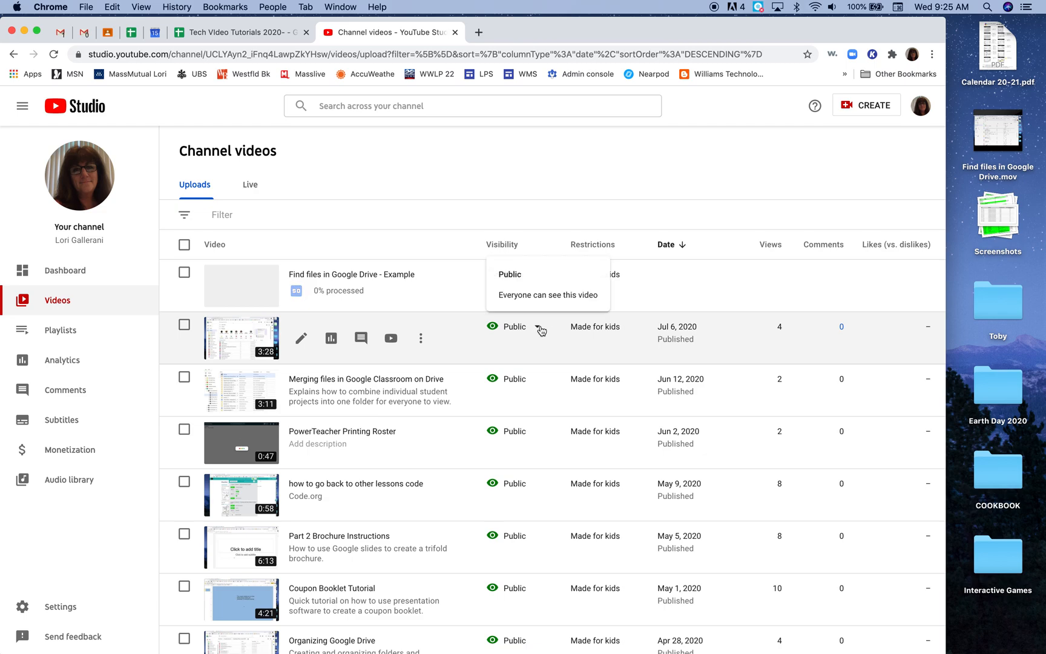
click(539, 328)
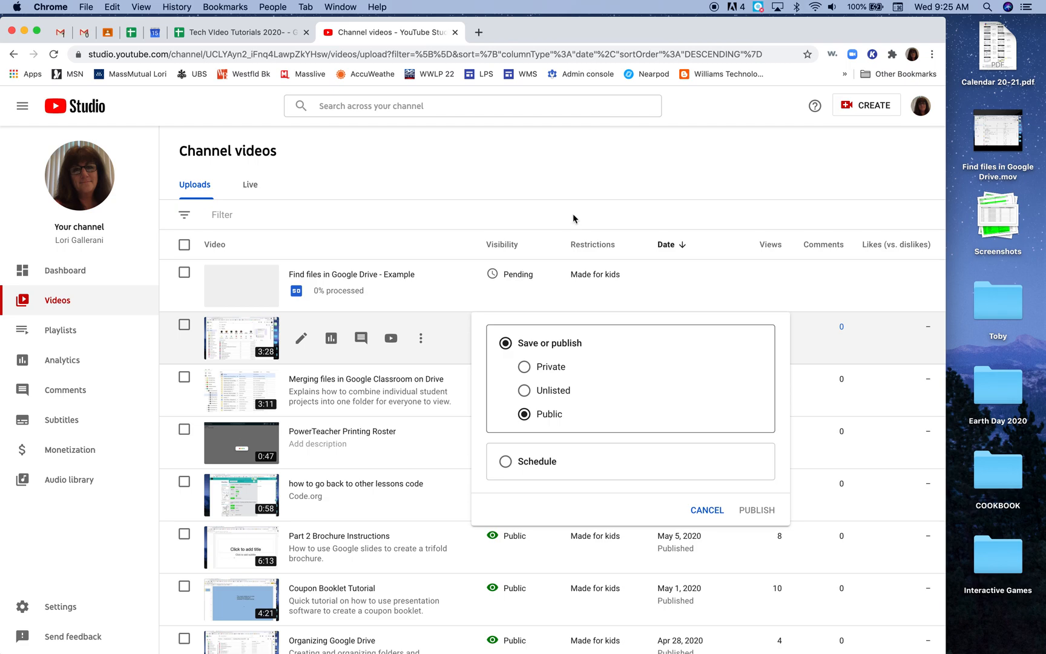
click(567, 193)
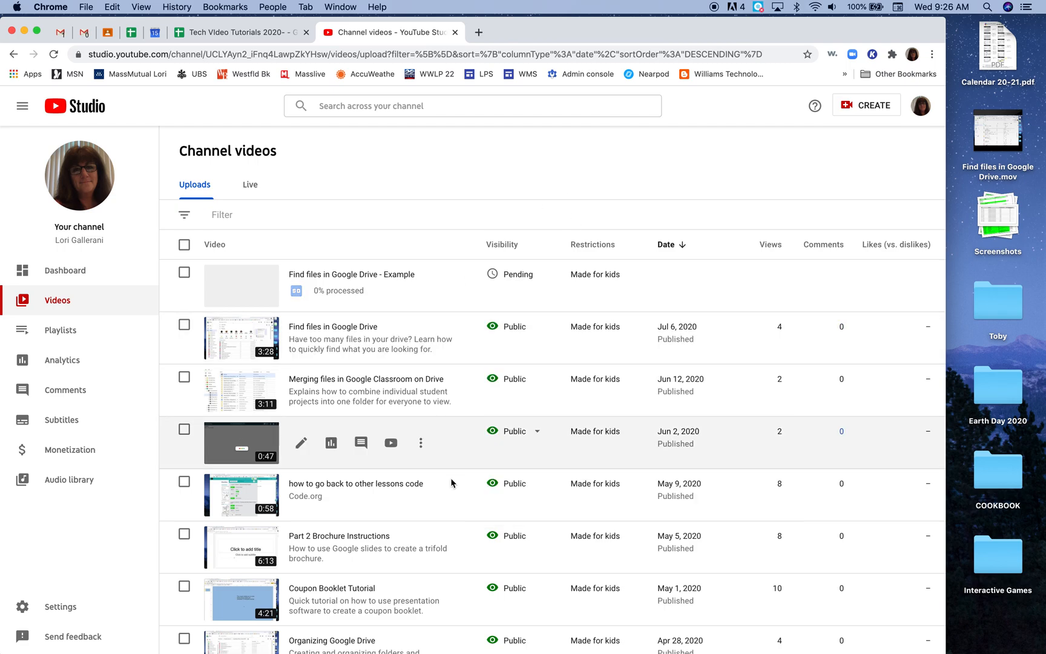
Examine the channel's full list of uploads, checking the likes, restrictions and visibility of the older videos
scroll(451, 484, down, 10)
scroll(451, 482, down, 6)
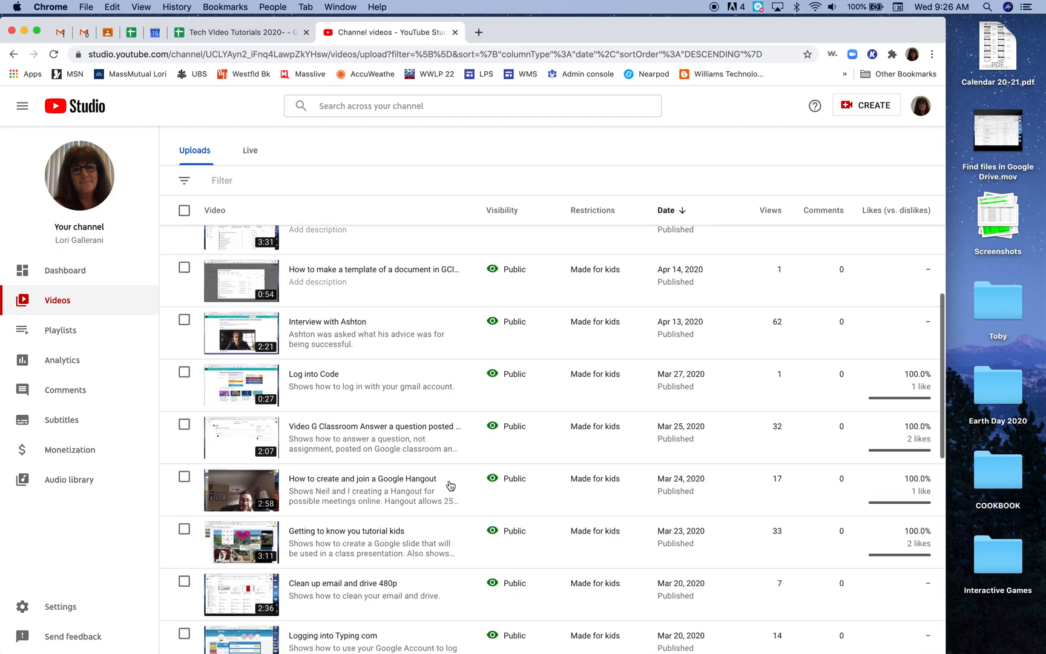
scroll(451, 484, up, 3)
scroll(451, 481, up, 5)
scroll(451, 481, down, 3)
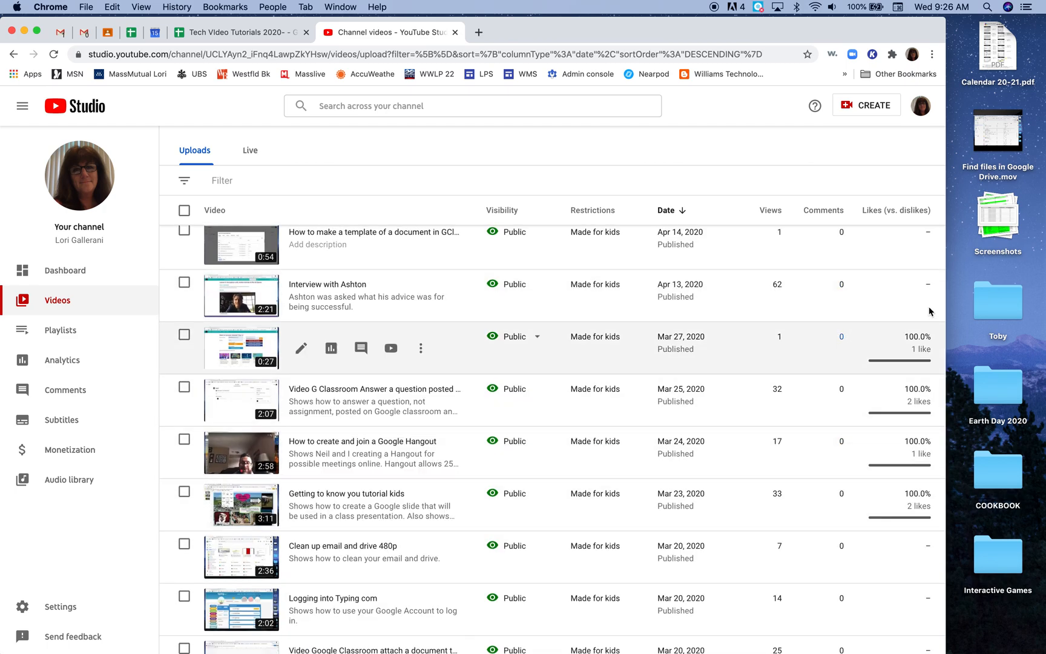
mouse_move(914, 436)
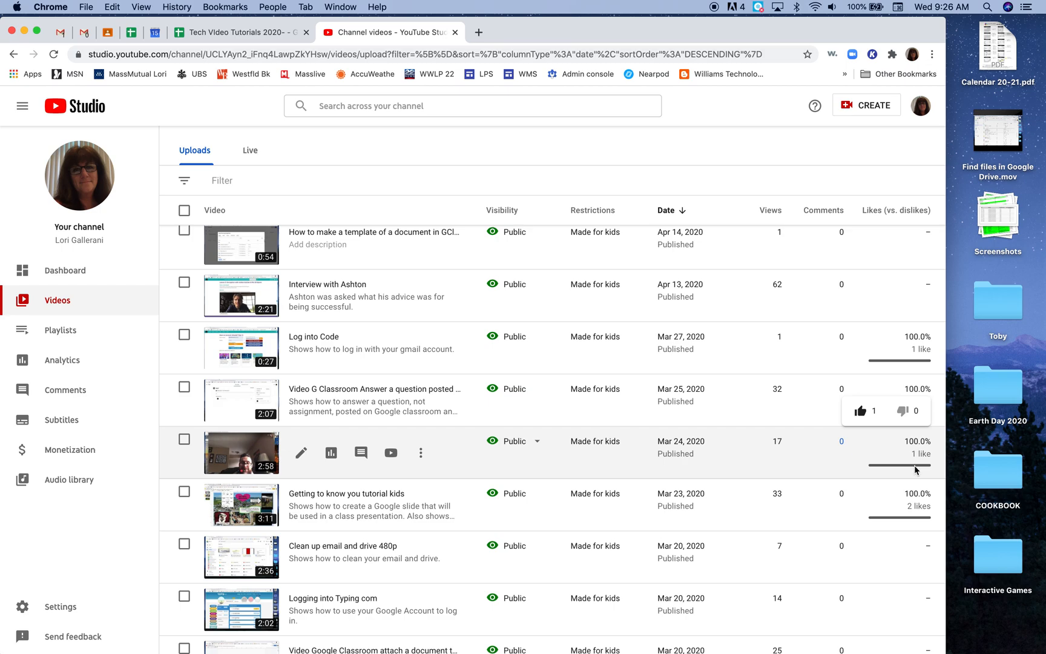
scroll(902, 521, down, 4)
scroll(897, 533, down, 3)
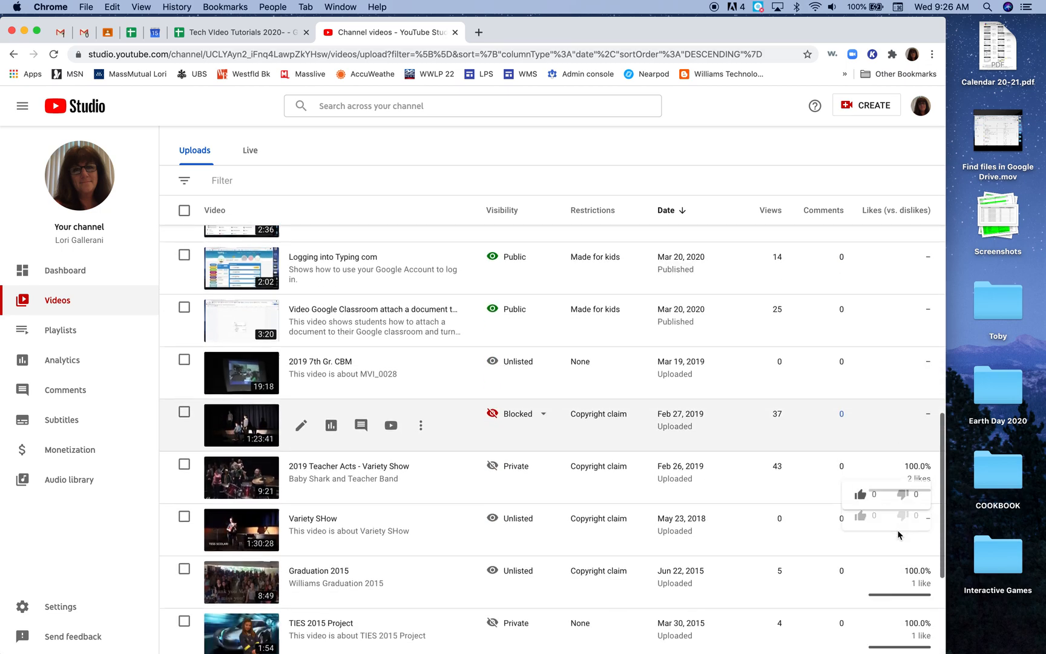
mouse_move(595, 483)
scroll(595, 482, down, 1)
scroll(595, 482, down, 2)
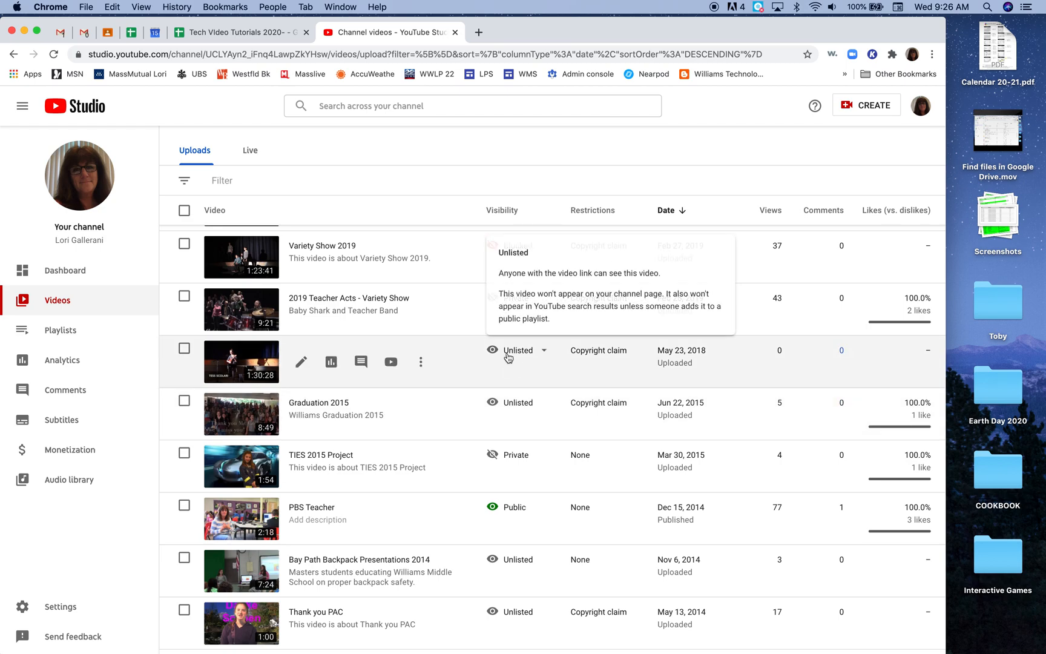
mouse_move(519, 371)
scroll(516, 363, down, 3)
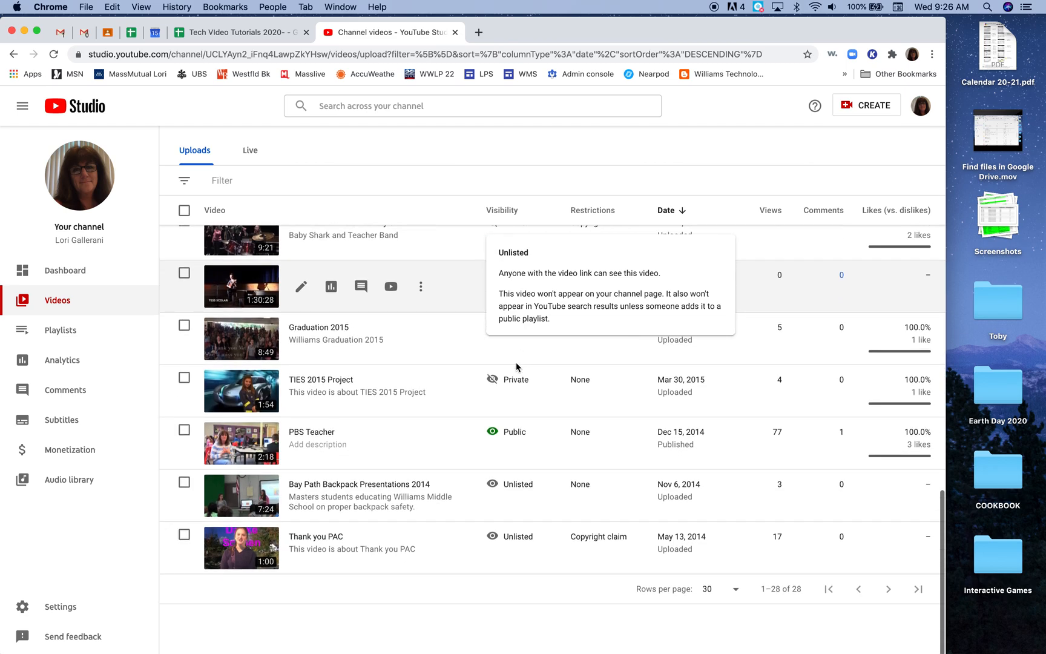
scroll(514, 362, up, 1)
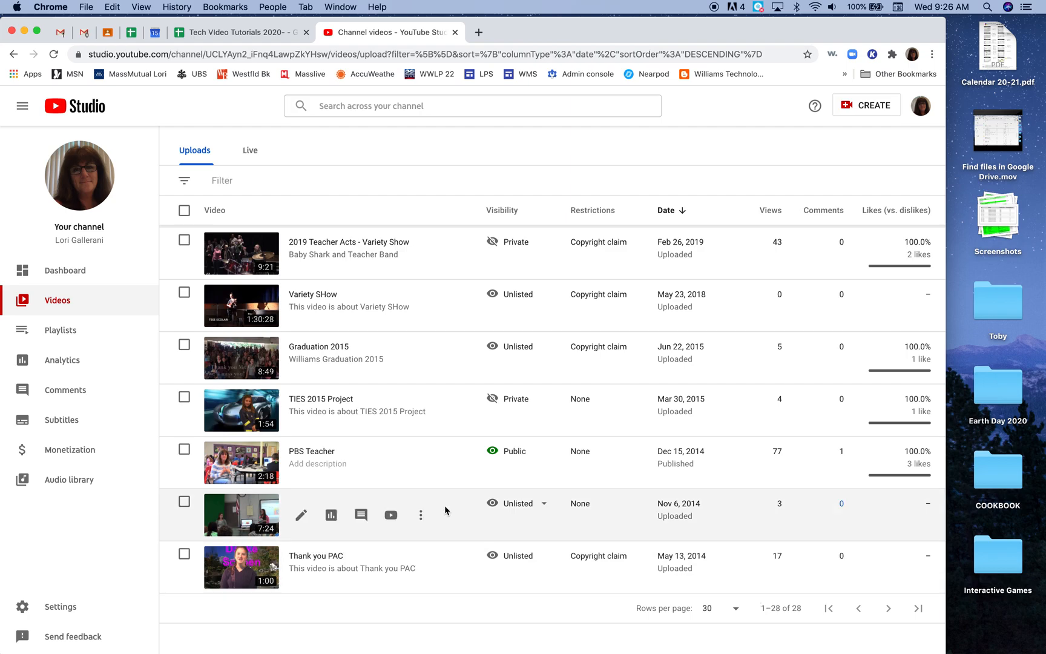
scroll(440, 508, up, 15)
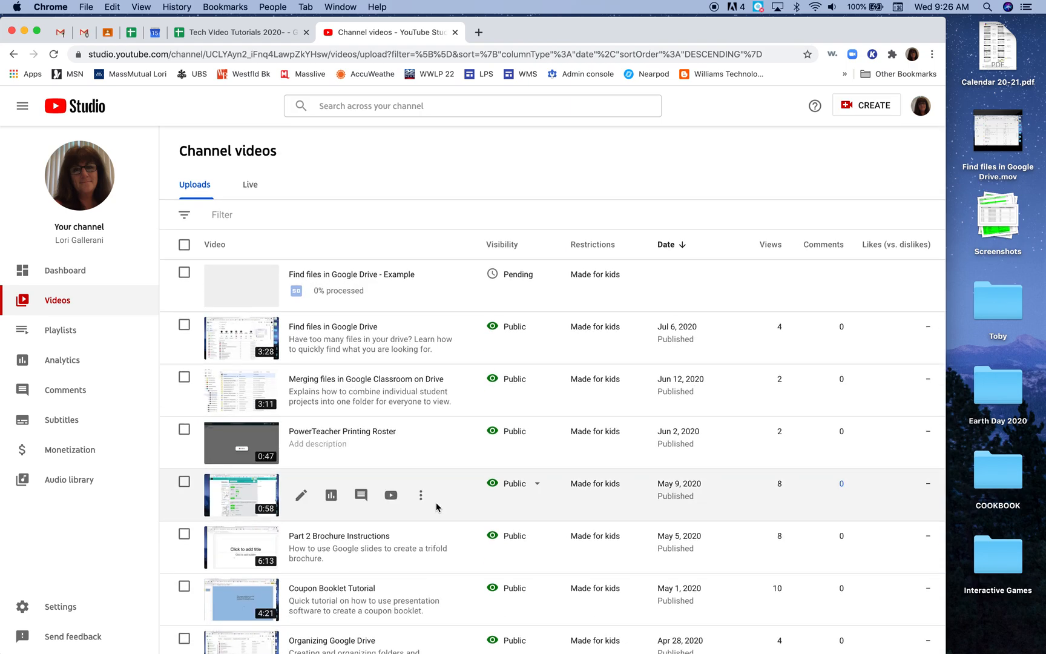